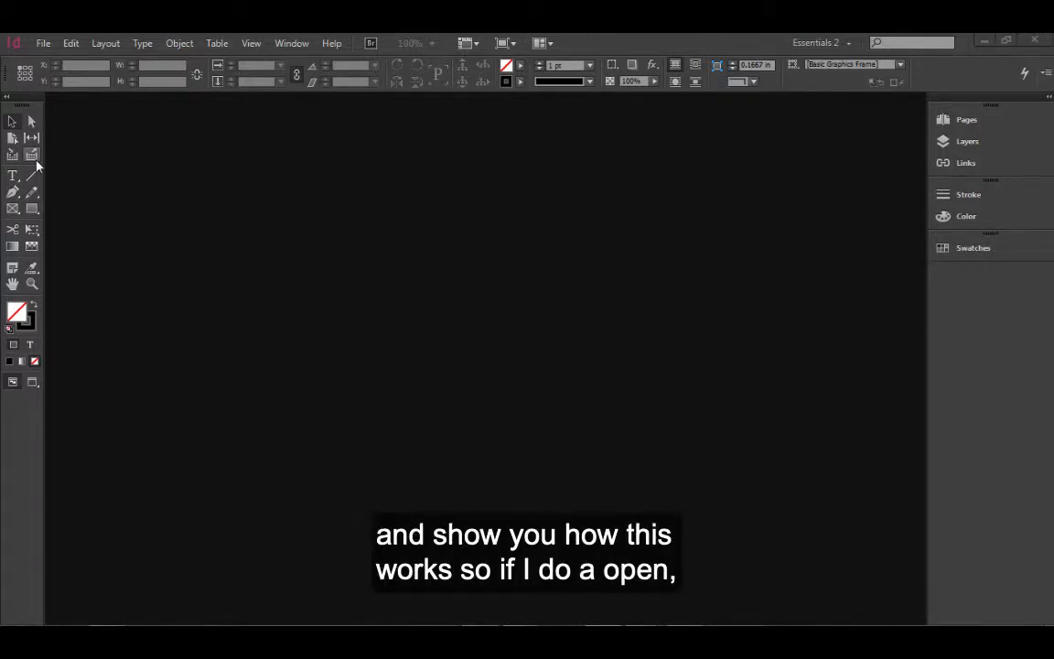
Open ID 8-9.indd from the Chapter 8 data files and update its modified links.
click(43, 45)
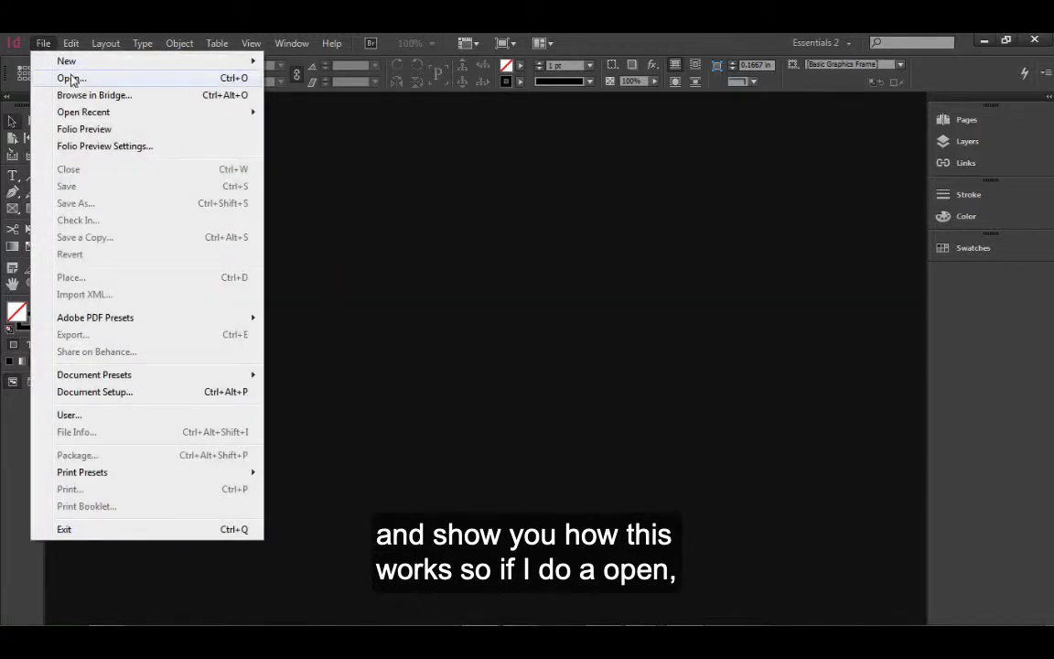
click(69, 78)
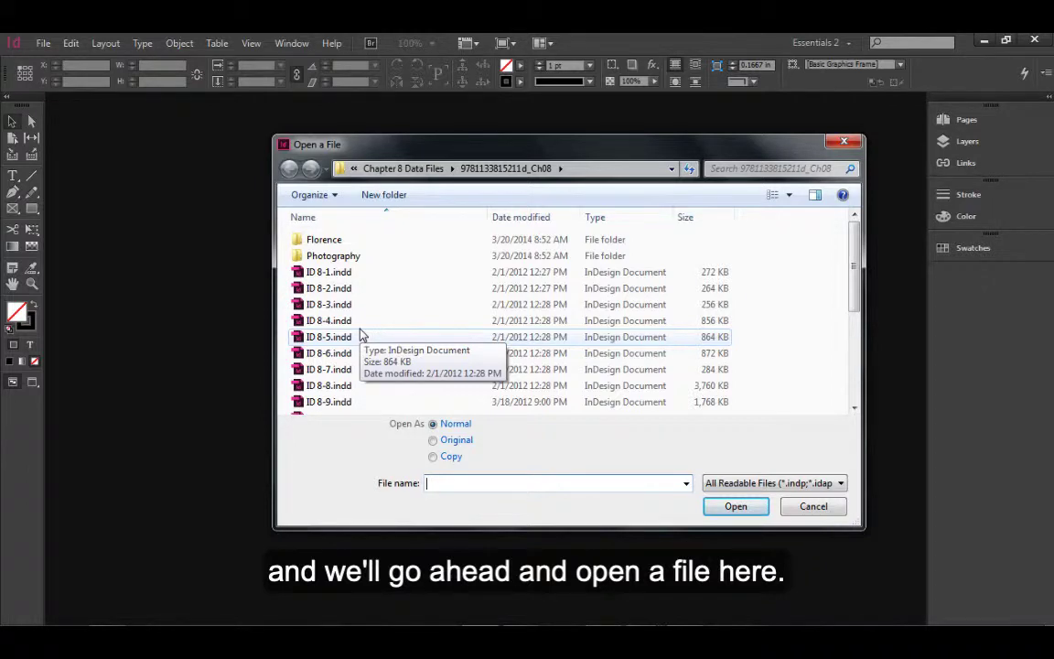
click(343, 403)
click(736, 506)
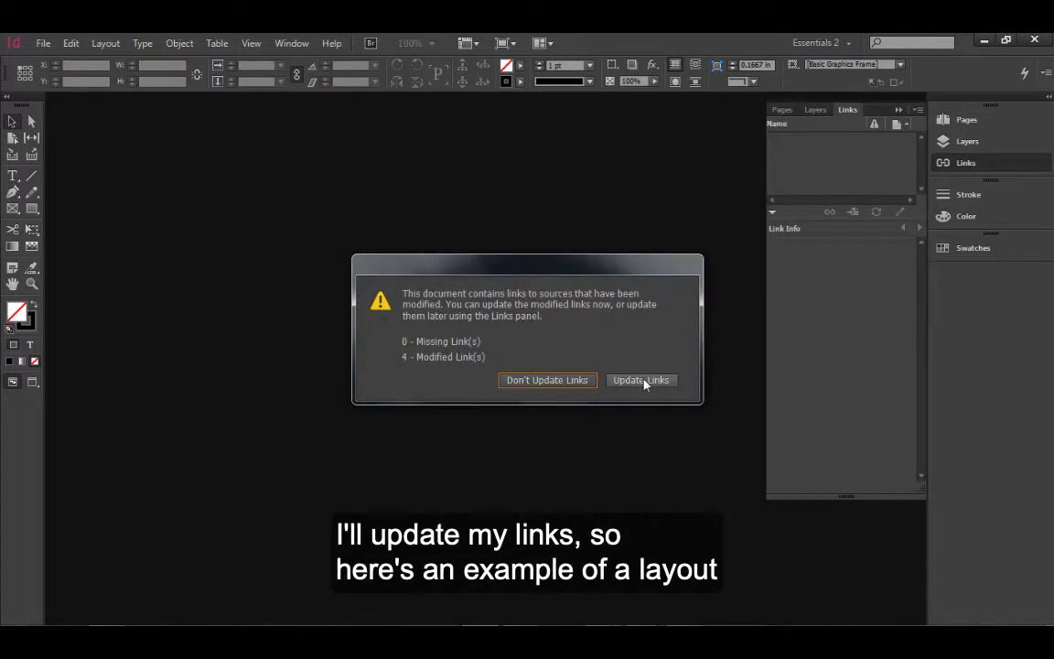
click(643, 380)
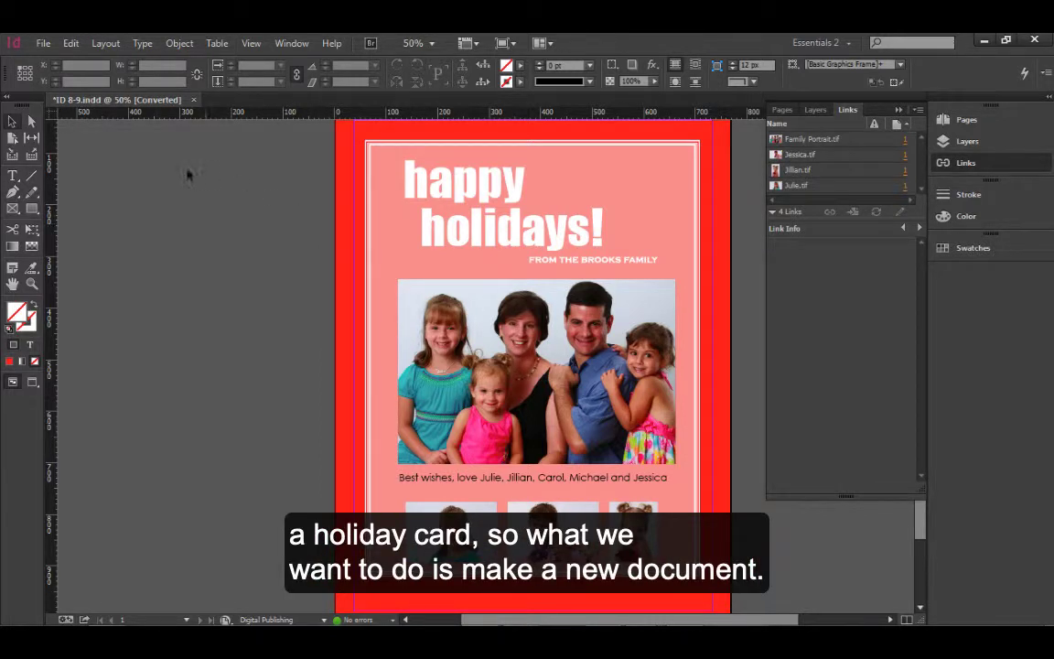
Save a copy of the holiday card document under the name iPadV.indd in the Lecture Files folder.
click(43, 43)
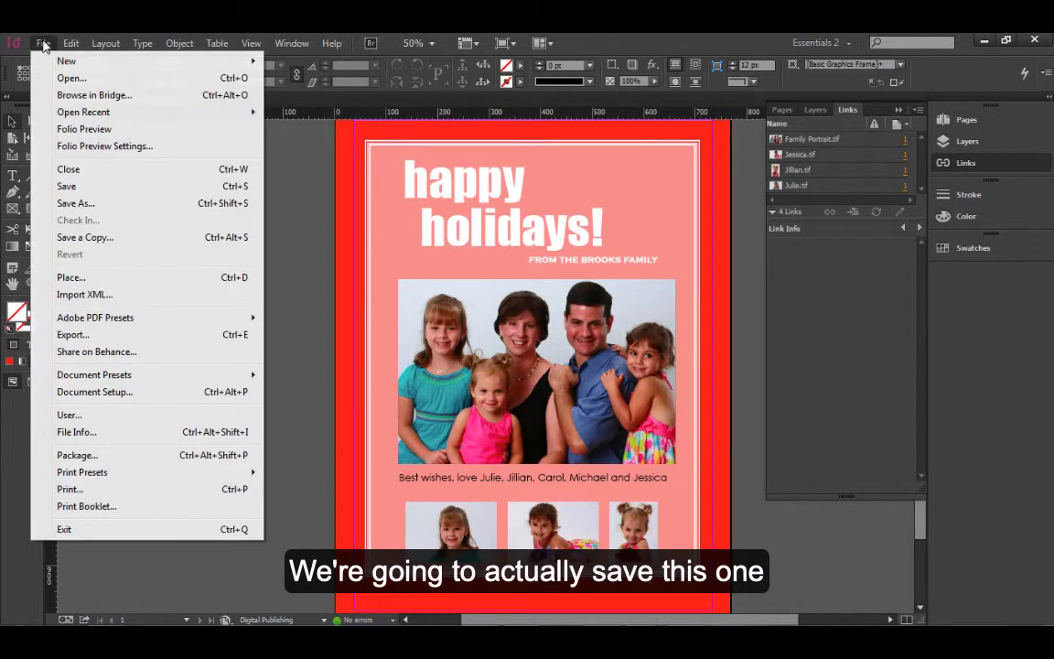
click(82, 202)
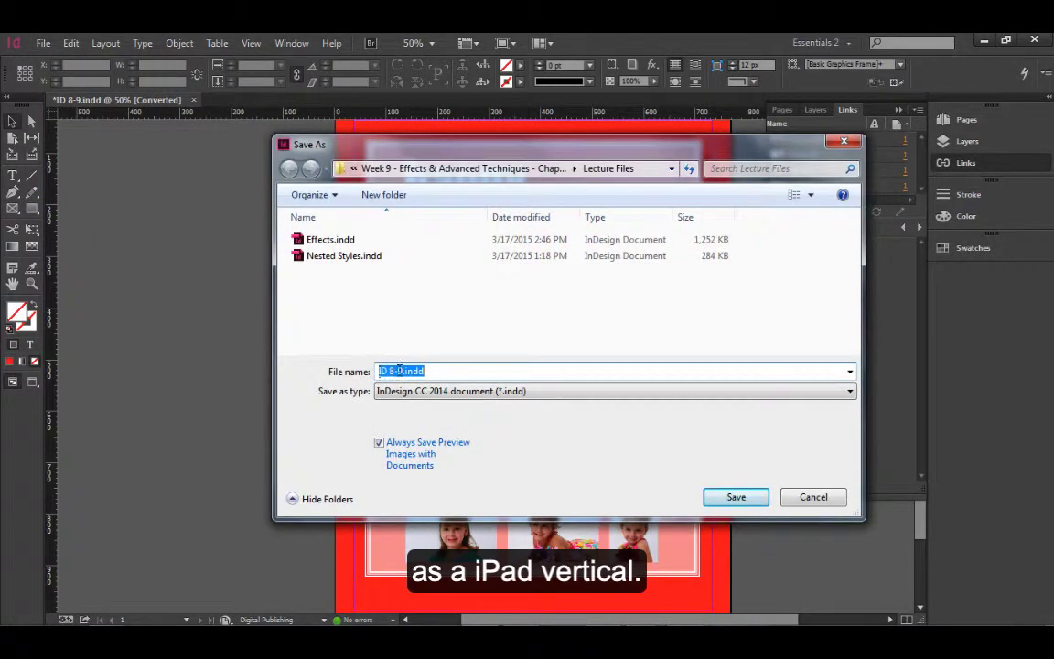
click(400, 371)
drag(400, 371, 355, 372)
text(iPAdV)
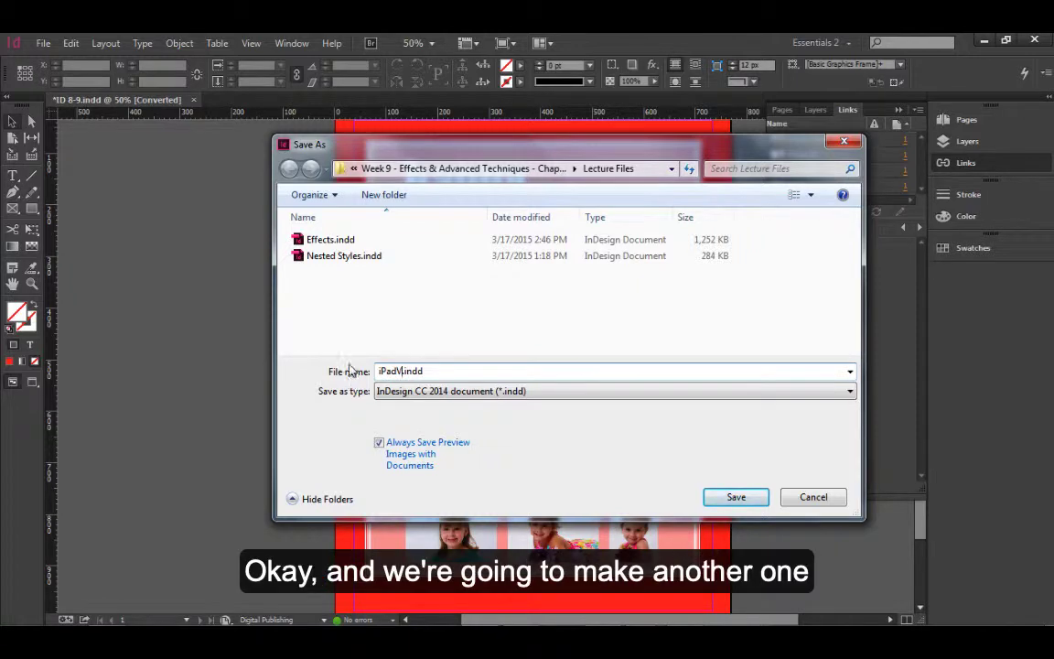
click(716, 496)
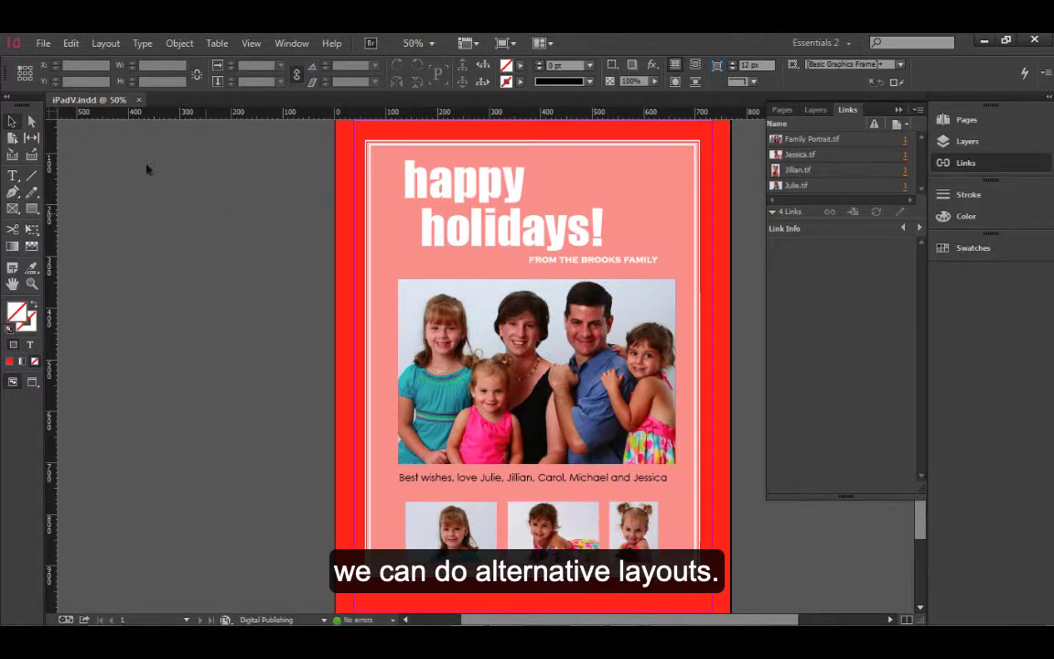
Create a new one-page document with the Digital Publishing intent and the landscape iPad page size, 1024 × 768 px.
click(43, 43)
mouse_move(66, 63)
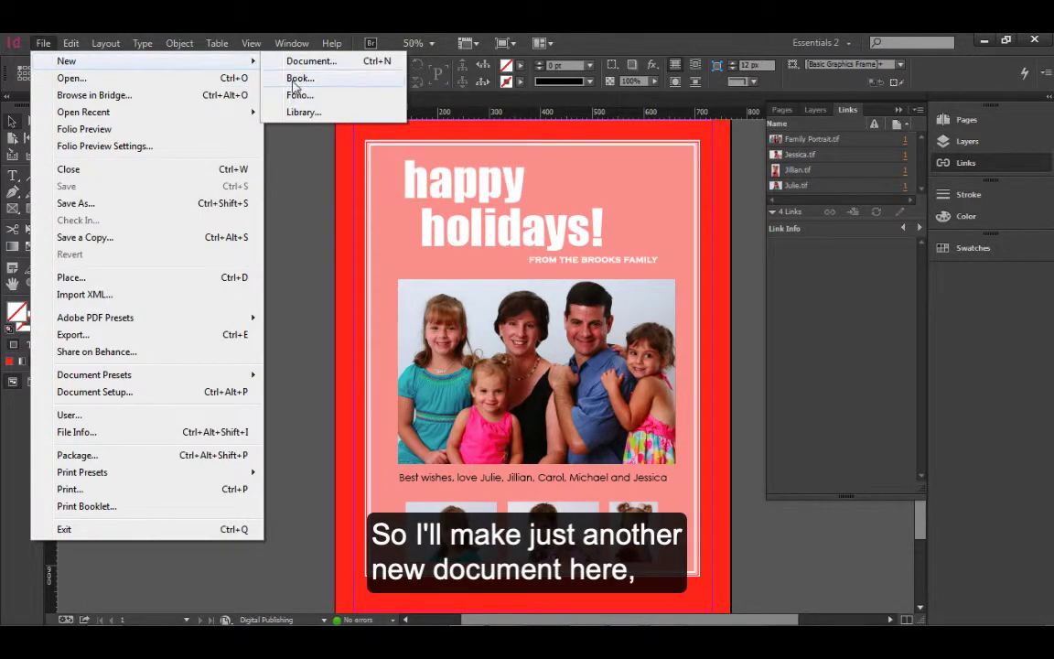
click(305, 61)
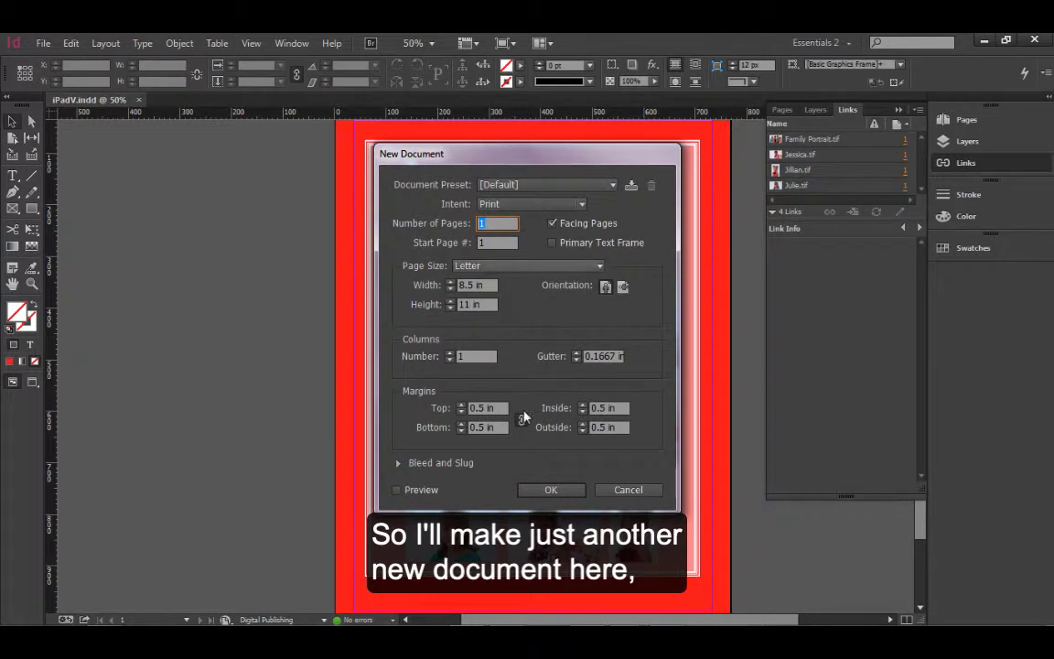
click(559, 205)
click(555, 248)
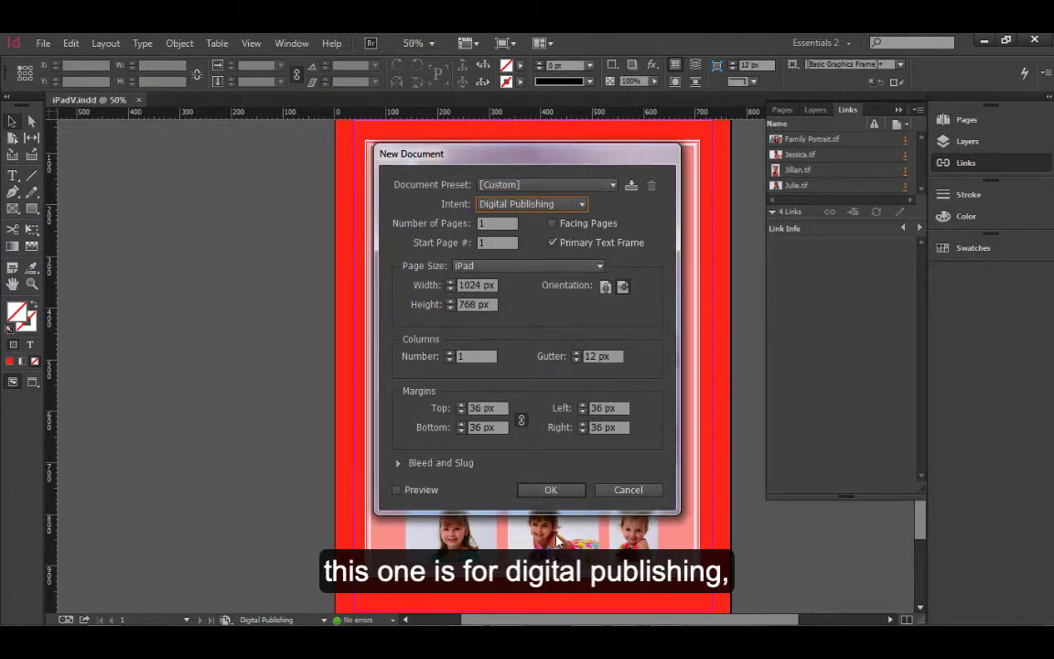
click(558, 490)
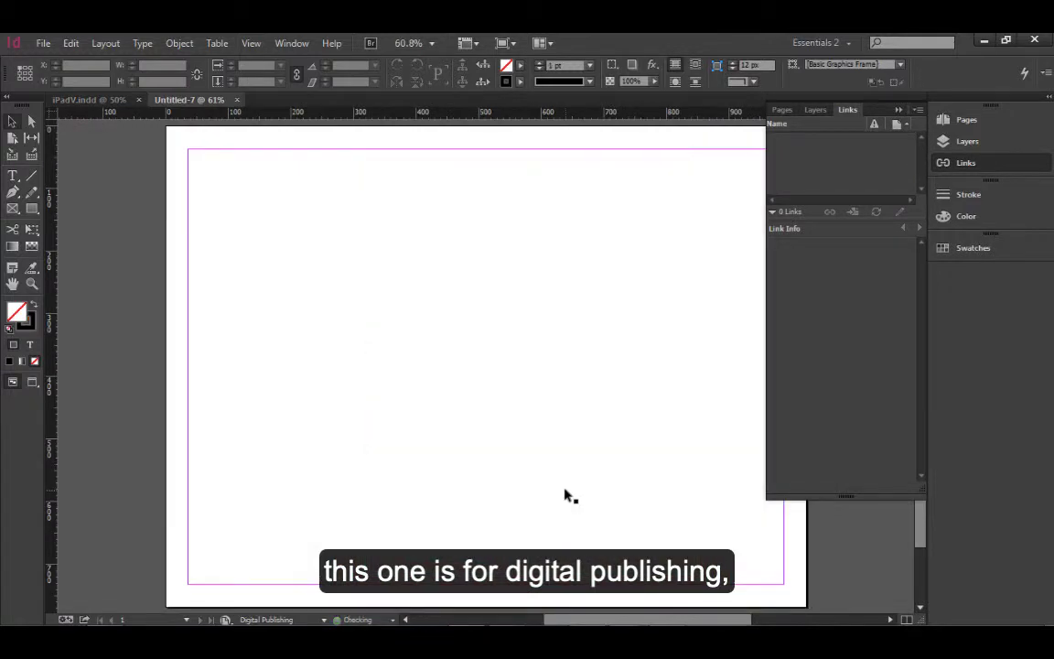
Save the new blank document as iPadH in the Lecture Files folder.
click(43, 43)
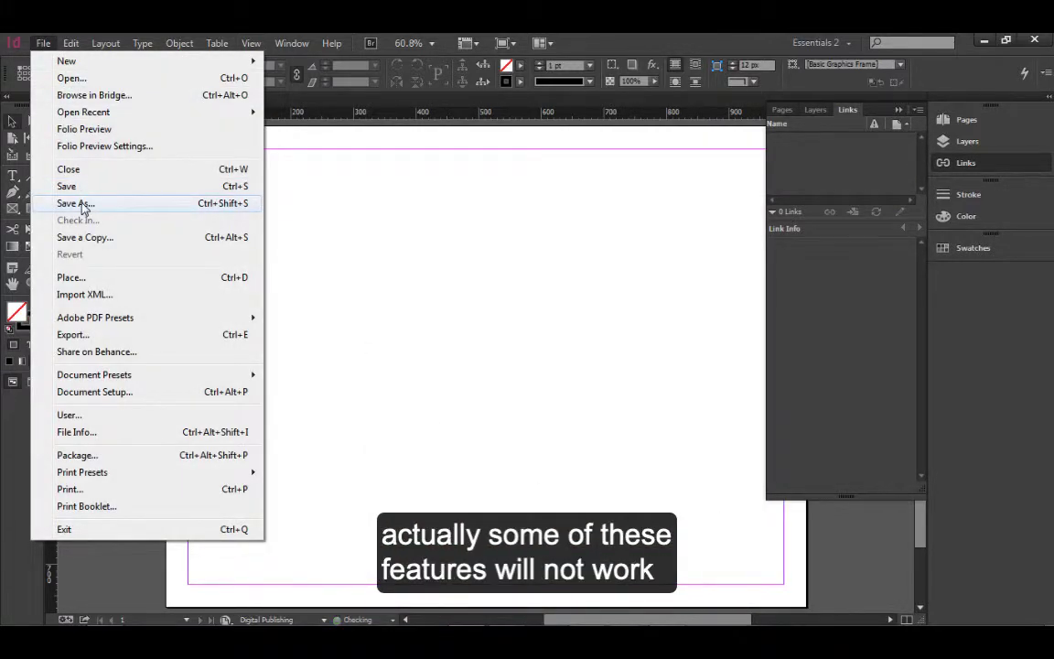
click(82, 203)
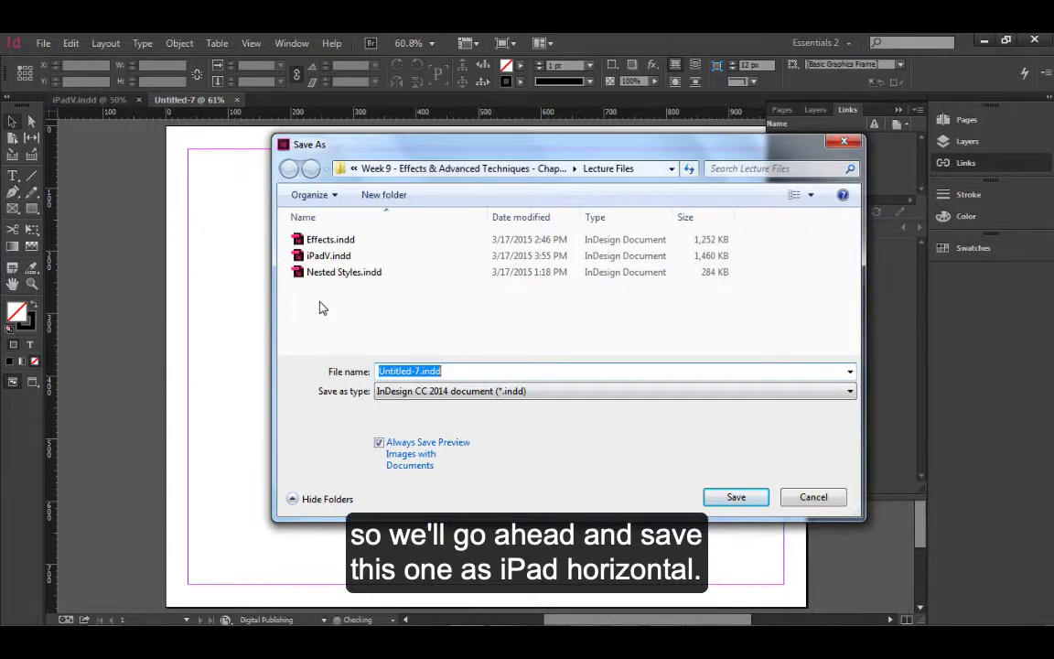
text(iPad)
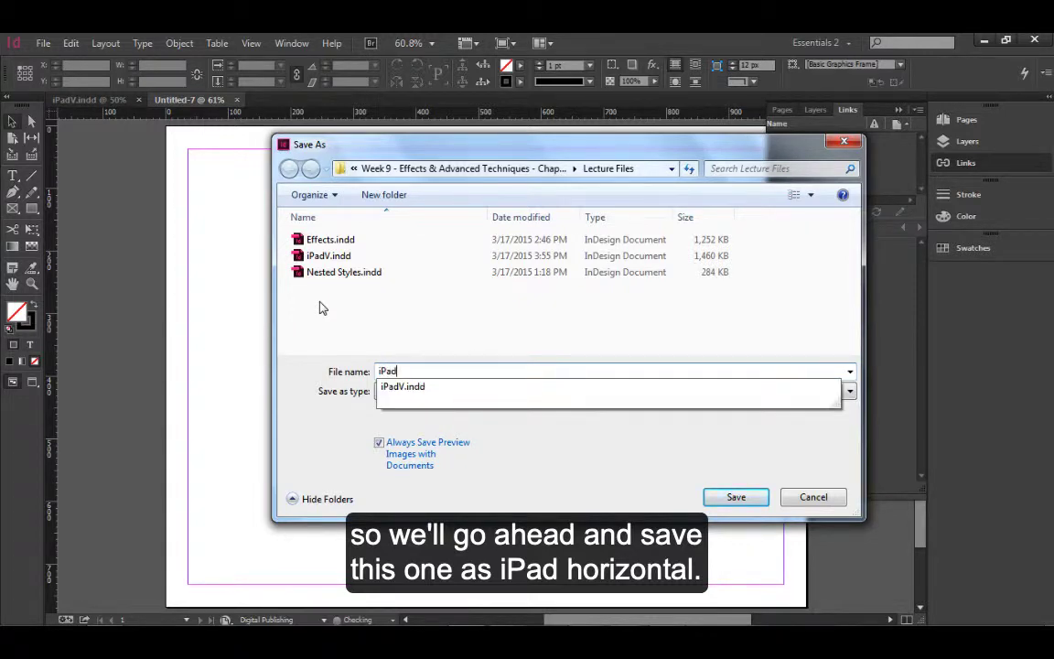
text(H)
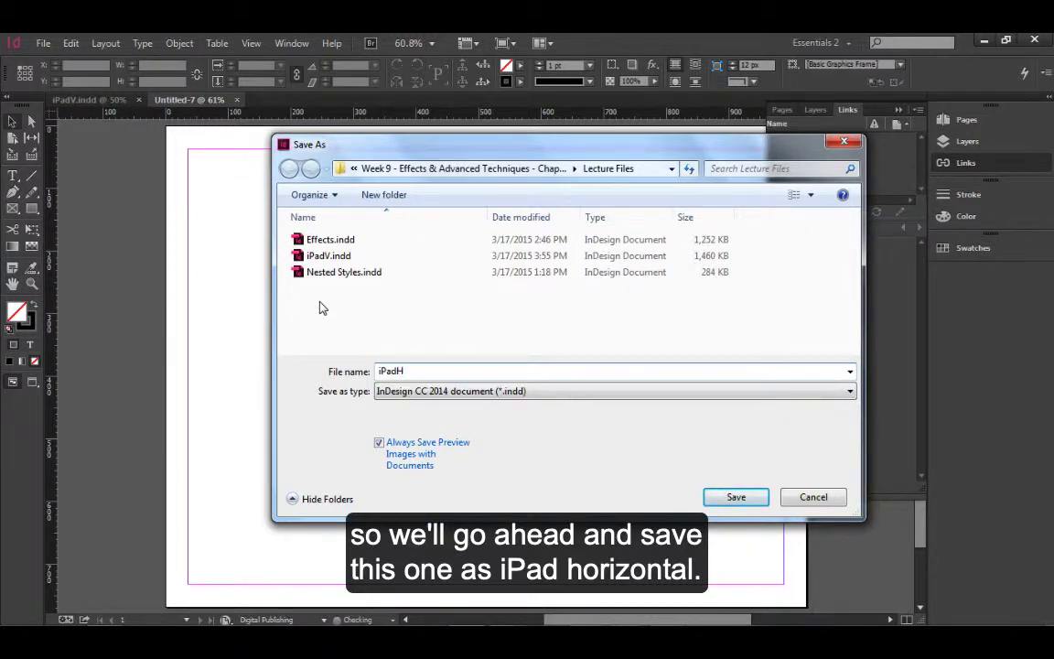
key(Return)
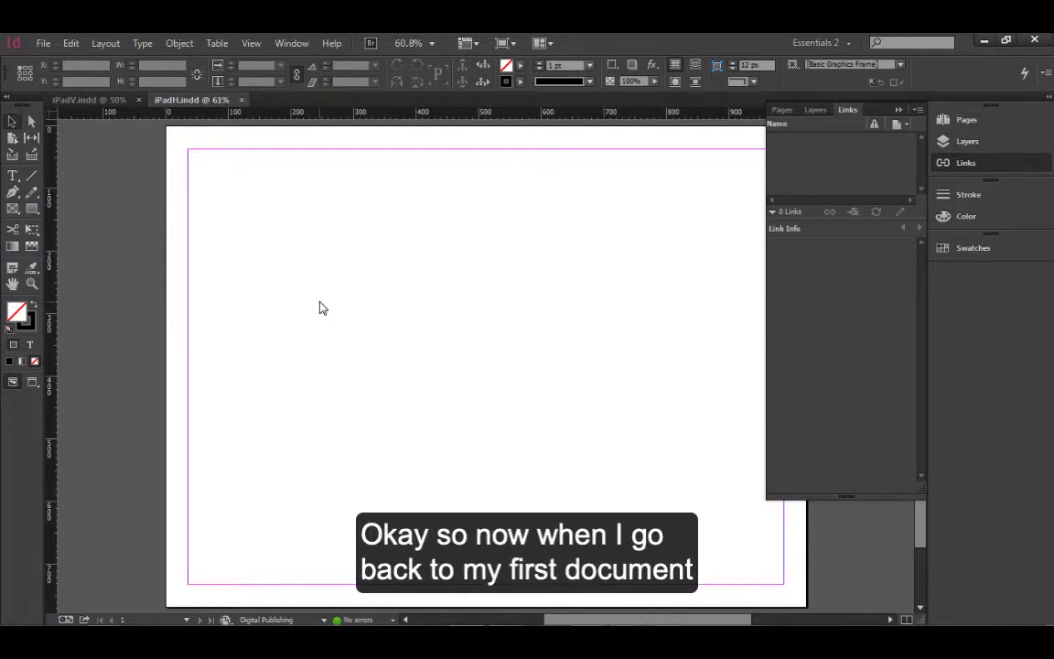
In iPadV.indd, collect the family portrait and the three small girl photos with the Content Collector tool.
click(88, 100)
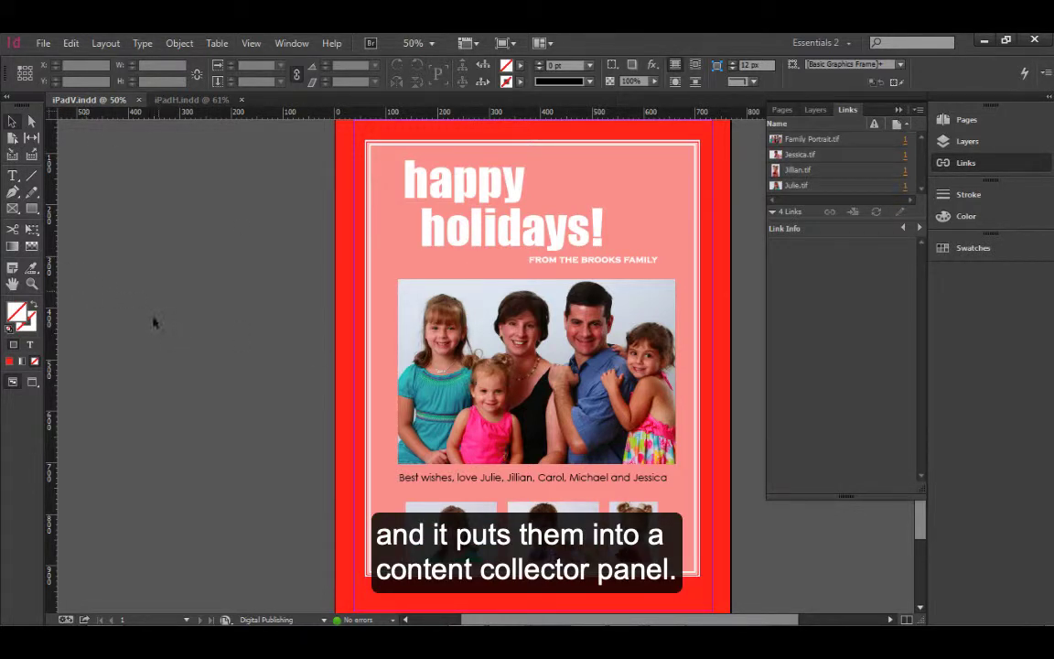
click(12, 155)
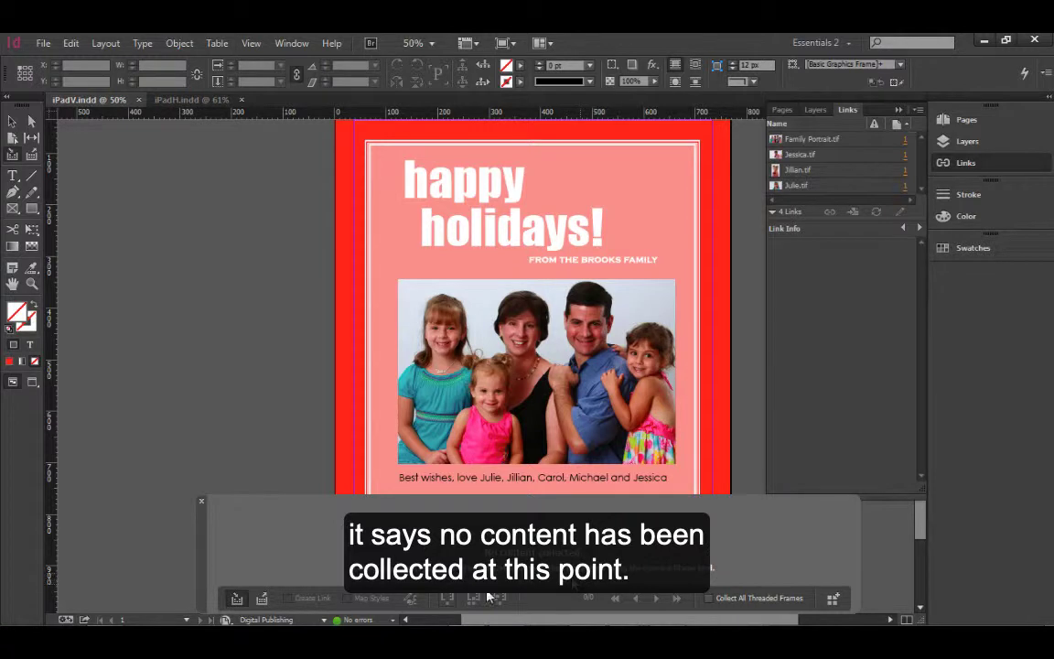
click(433, 338)
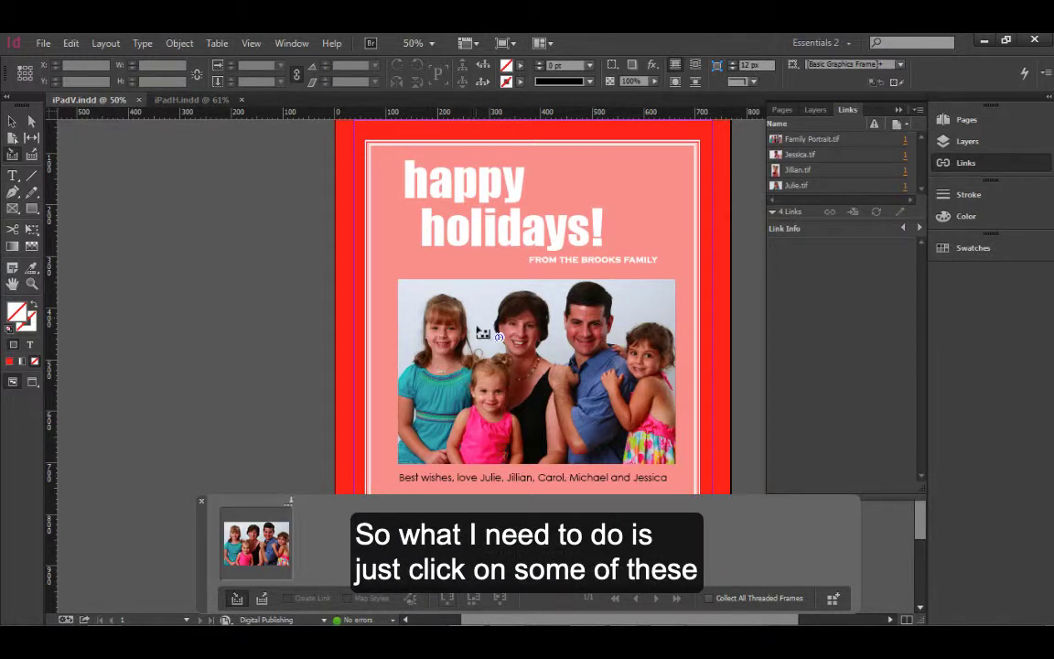
scroll(426, 344, down, 2)
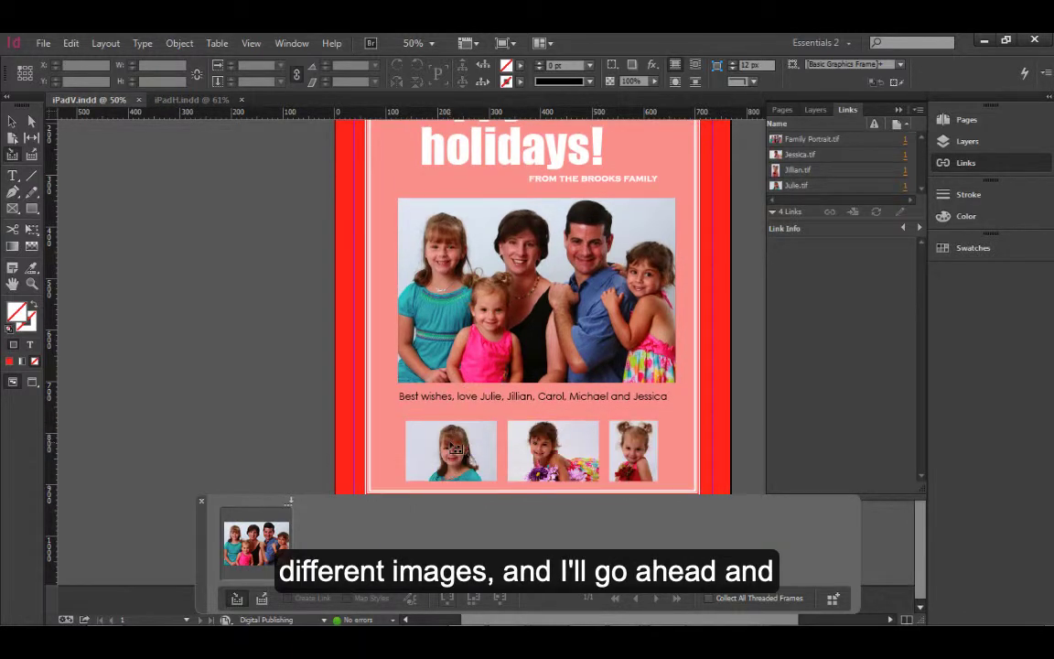
click(553, 438)
click(550, 435)
click(632, 443)
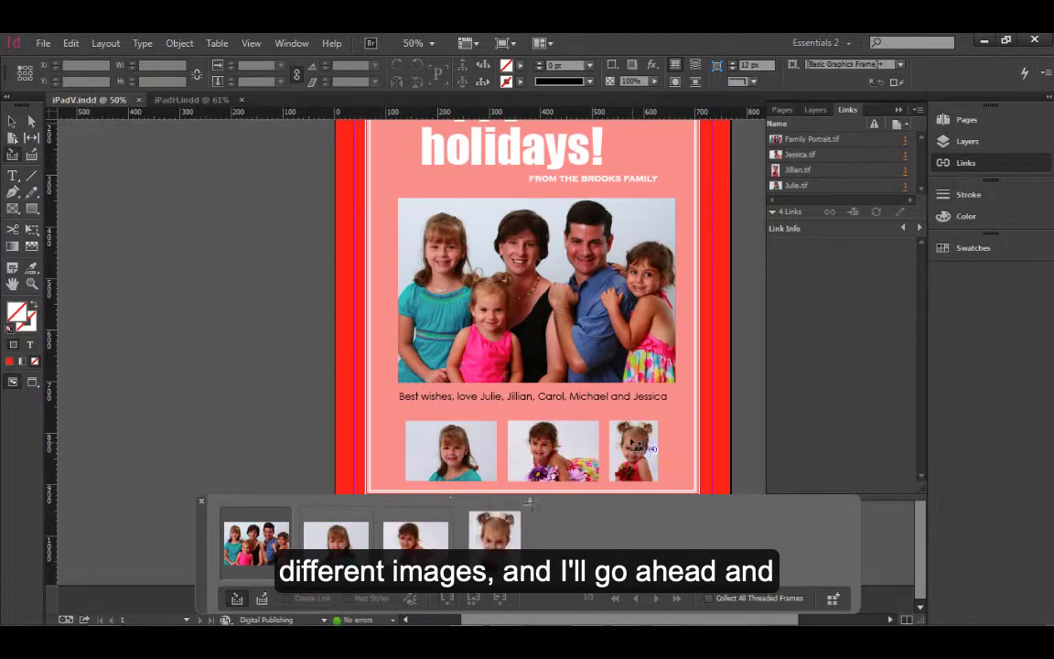
Add the best wishes caption, the holiday heading text and the pink background frame to the collected content.
click(600, 403)
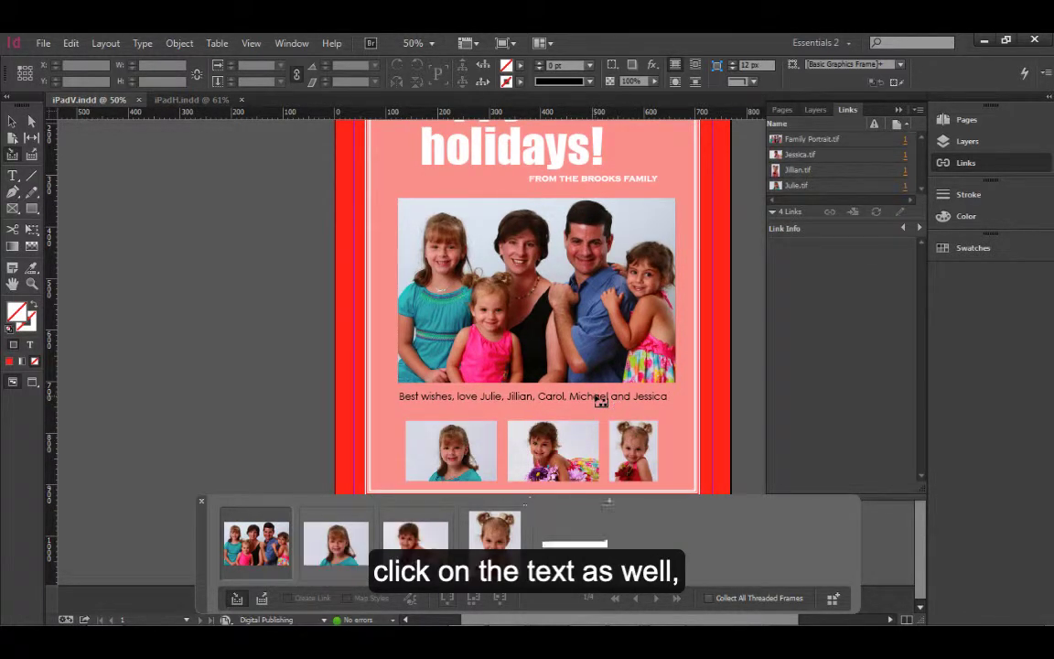
click(538, 168)
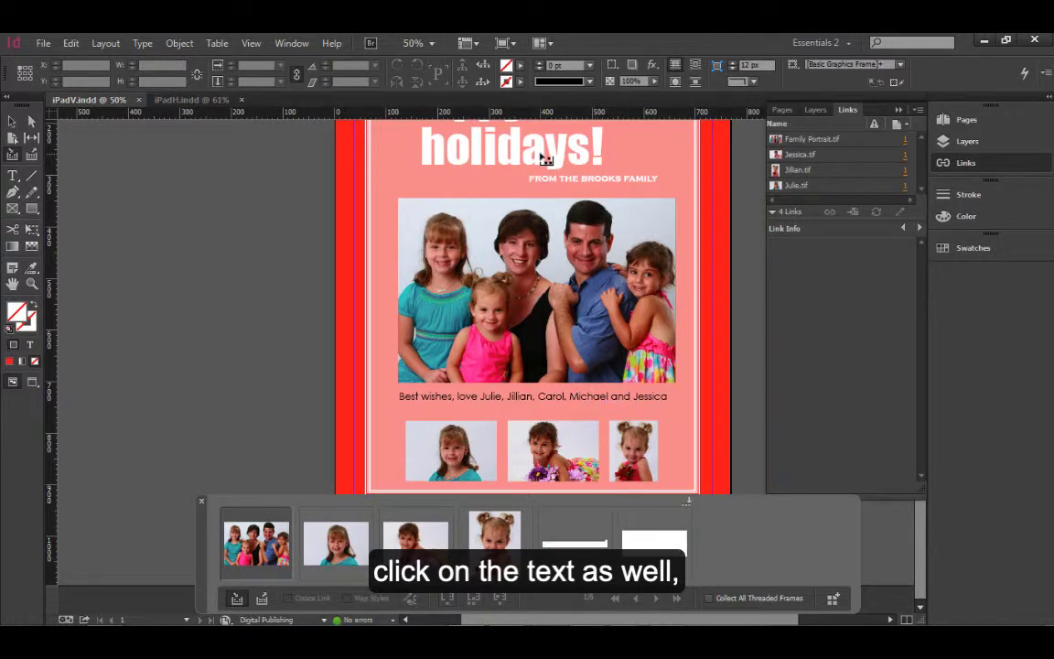
click(384, 287)
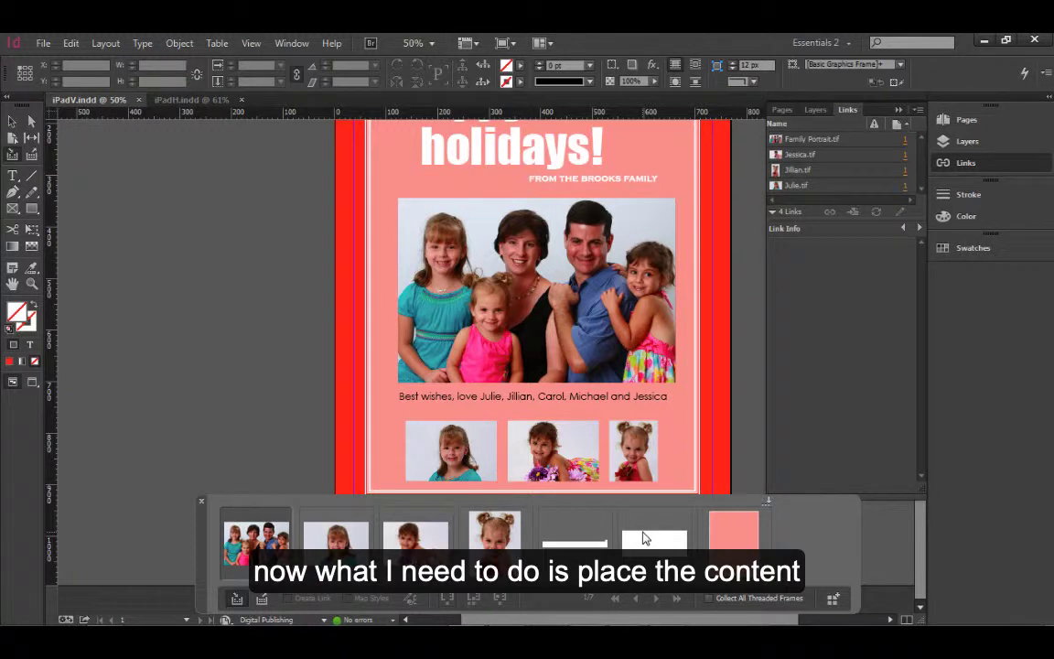
Switch to iPadH.indd, activate the Content Placer tool and cycle through all collected items back to the family portrait.
click(175, 100)
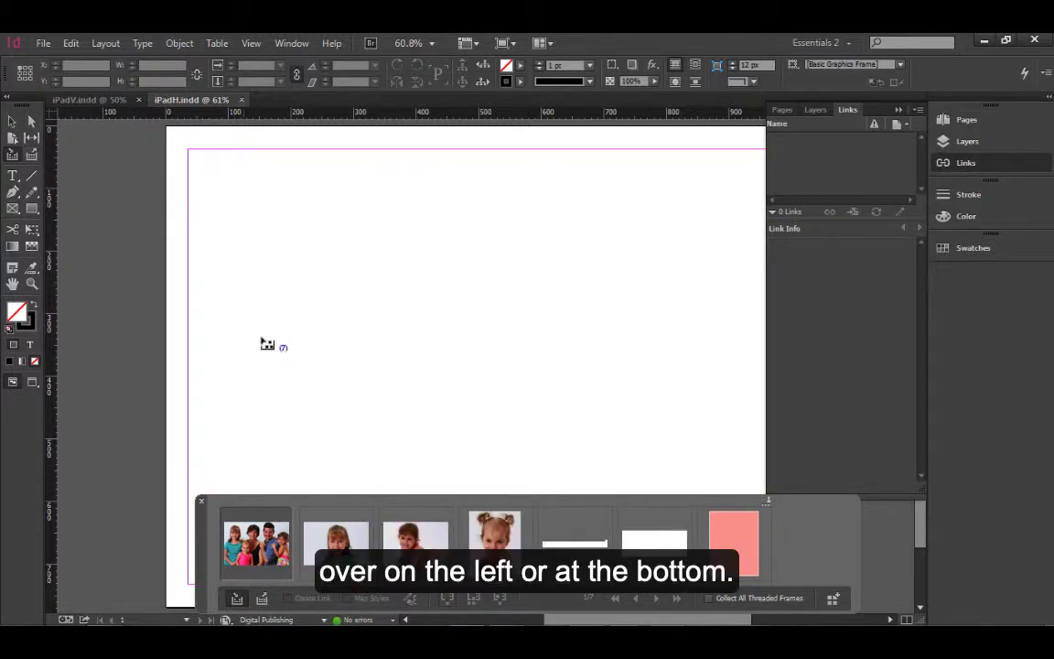
click(262, 601)
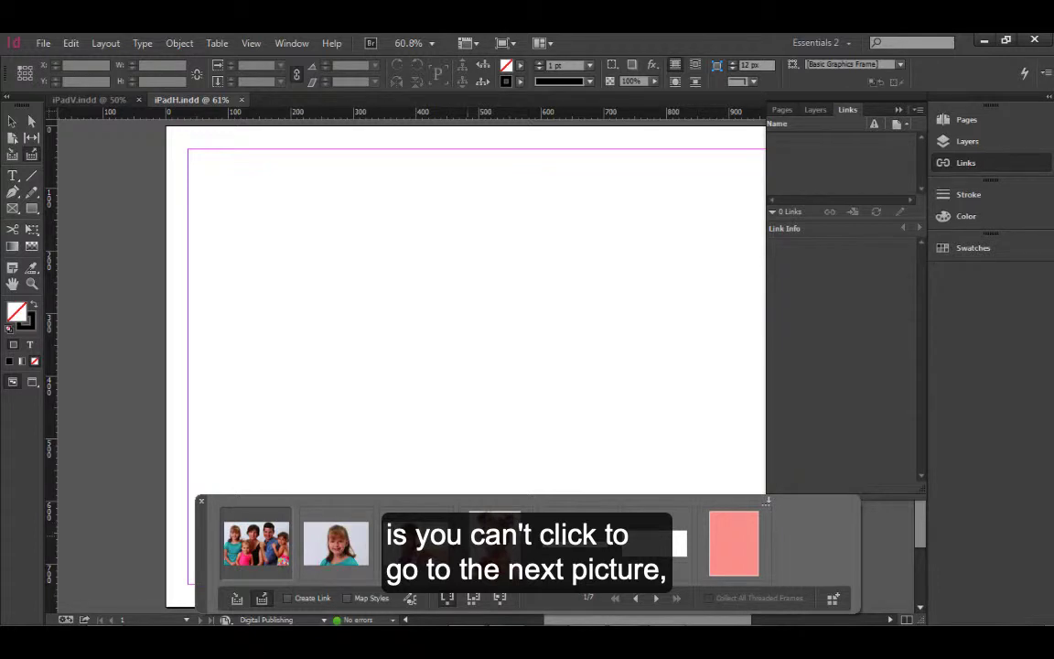
click(659, 599)
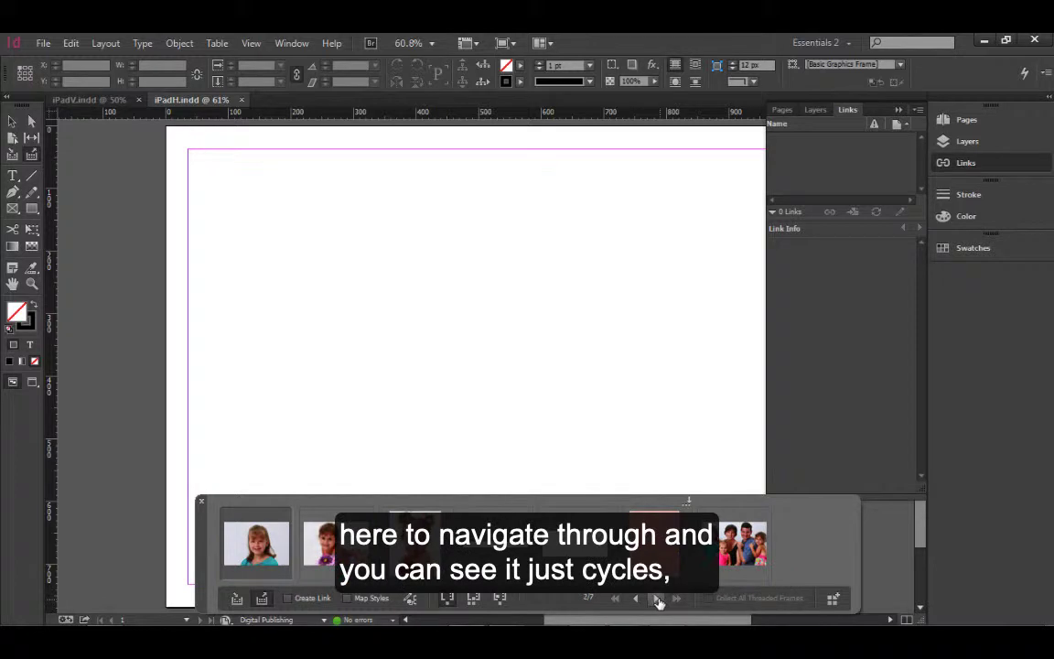
click(657, 599)
click(656, 599)
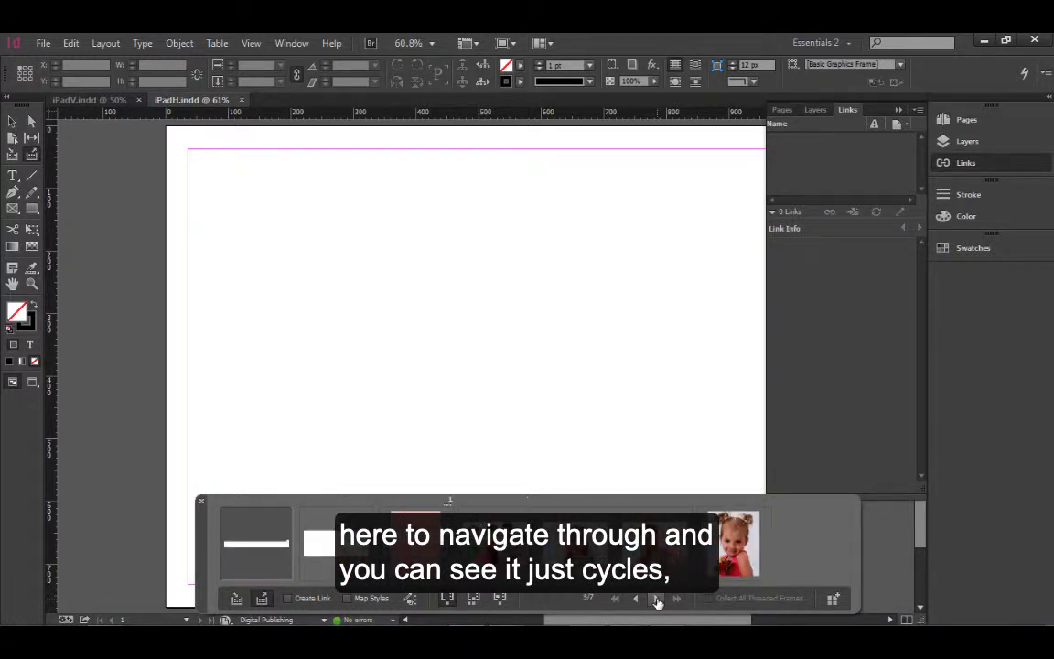
click(657, 599)
click(657, 600)
click(657, 599)
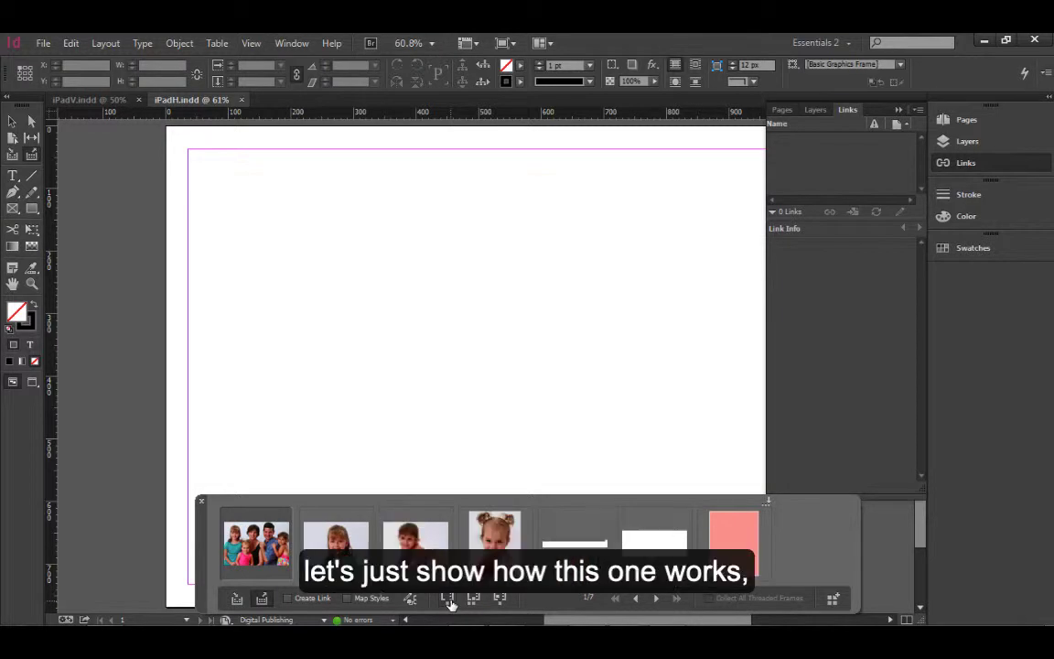
Place the family portrait at its original size near the page's upper-left margin, at about X 88 px, Y 56 px.
click(220, 160)
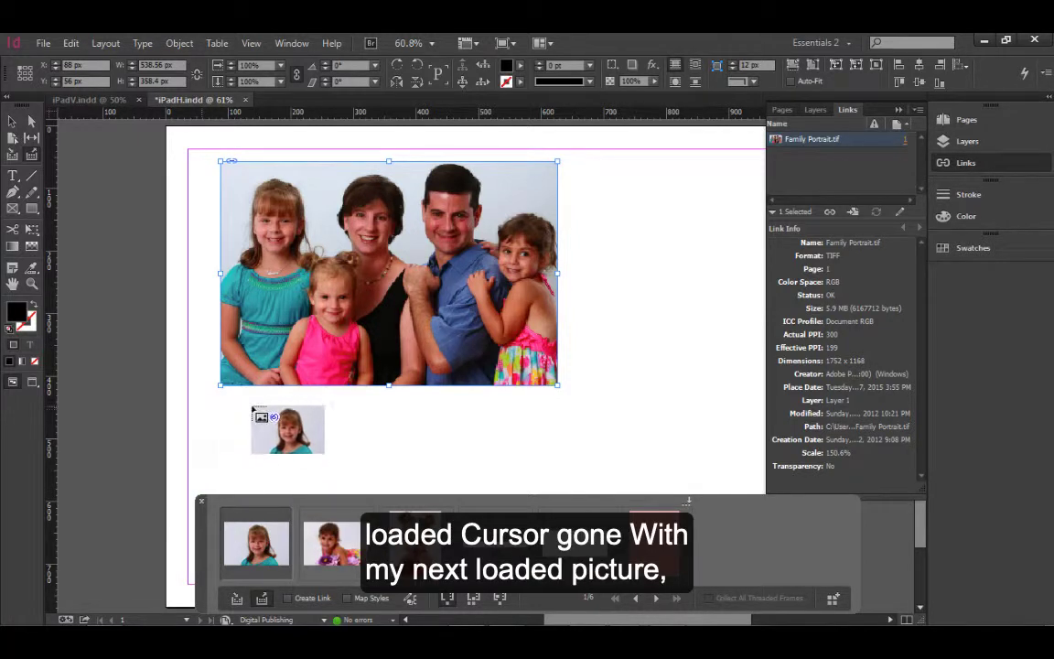
key(Escape)
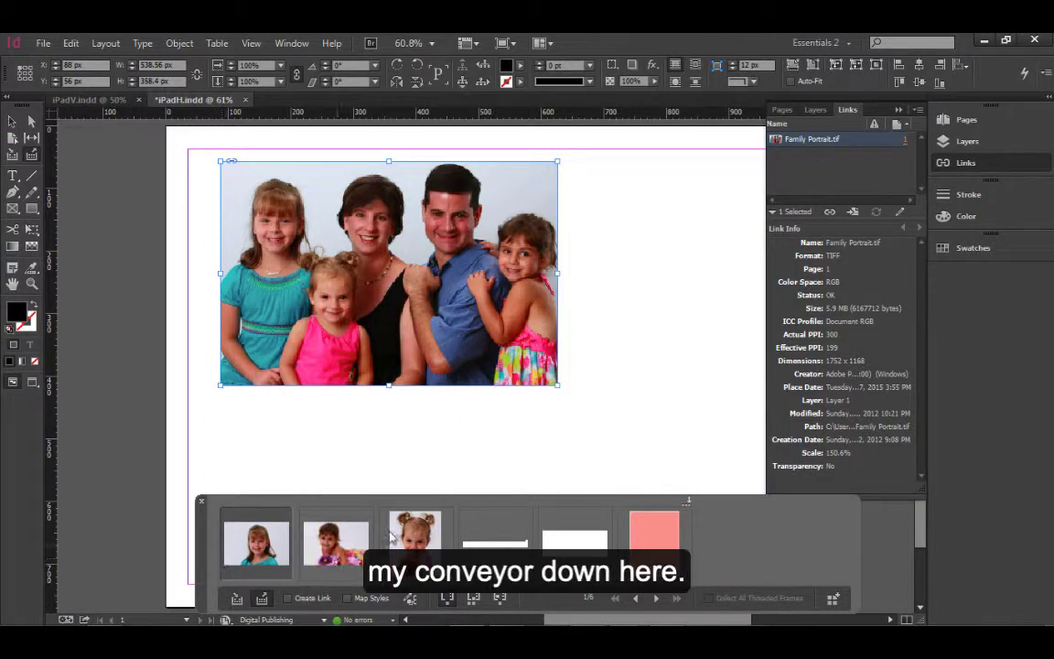
Set placing to multiple copies kept in the conveyor and place the first girl's photo twice, stacked beside the portrait, each about 177 × 118 px.
click(472, 599)
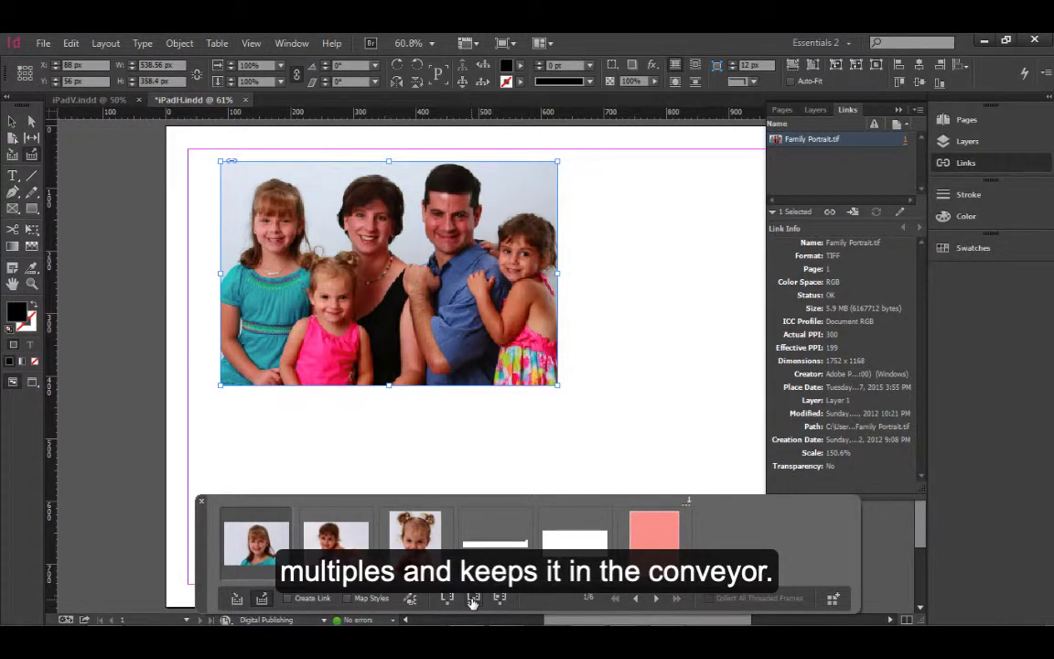
click(578, 165)
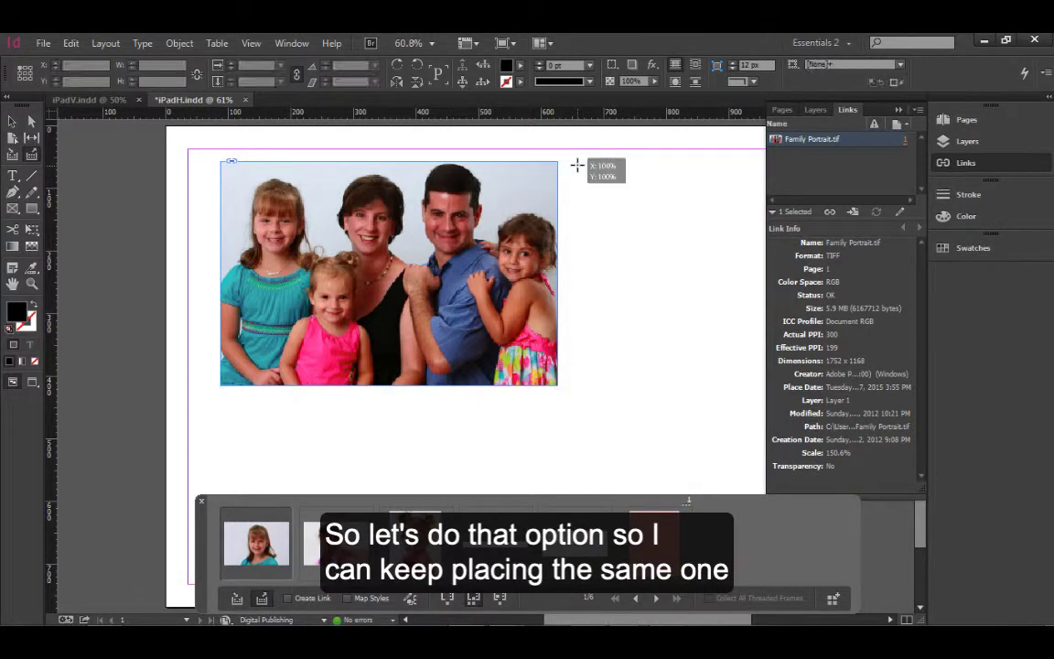
drag(577, 166, 690, 241)
drag(580, 250, 689, 325)
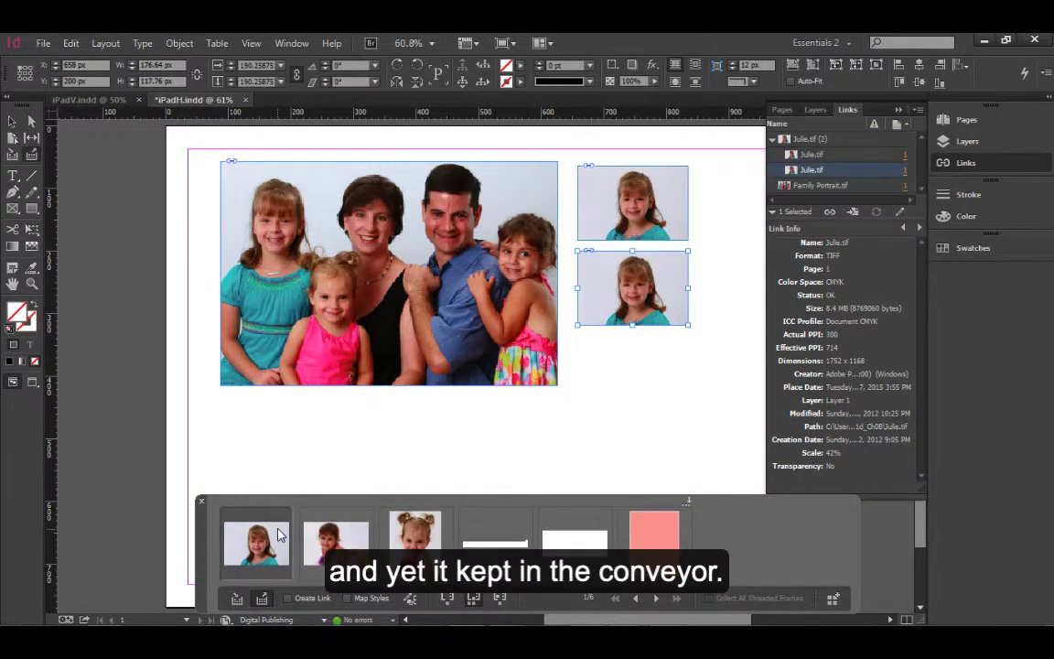
Set placing to keep each item and load the next, and place the second girl's photo below the two copies, about 177 × 118 px.
click(656, 599)
click(499, 598)
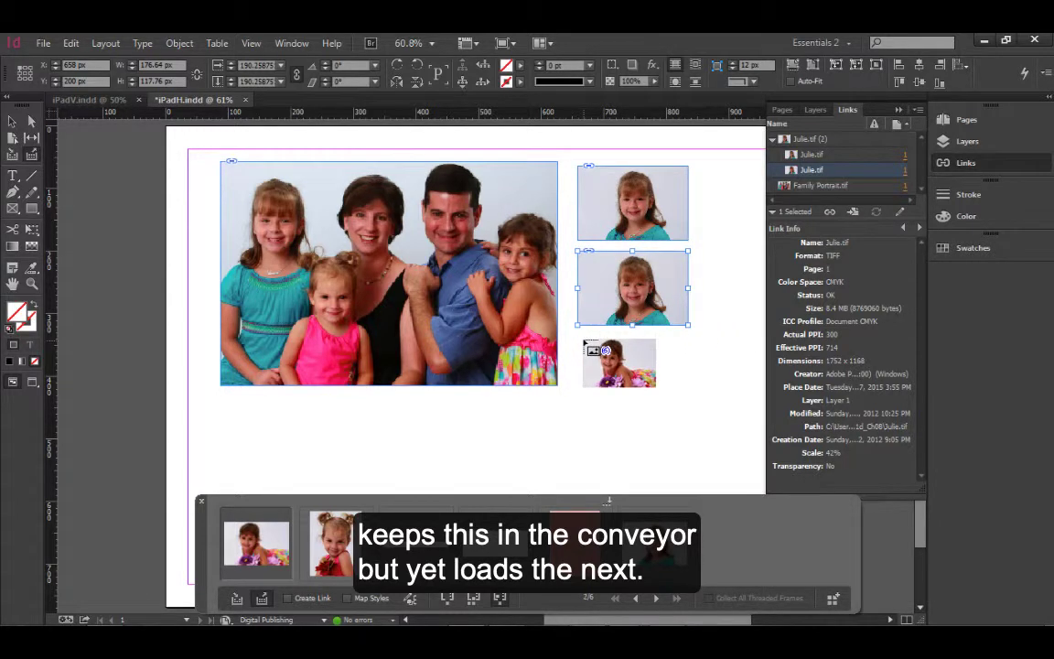
drag(583, 339, 695, 414)
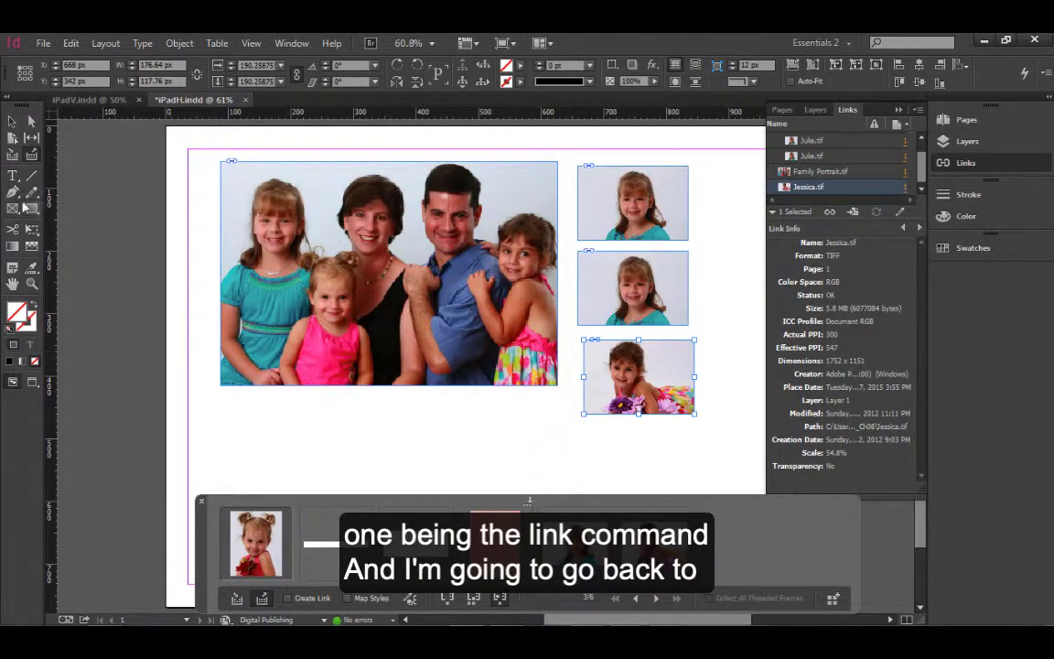
Switch to iPadV.indd and collect the large red background rectangle with the Content Collector tool.
click(75, 101)
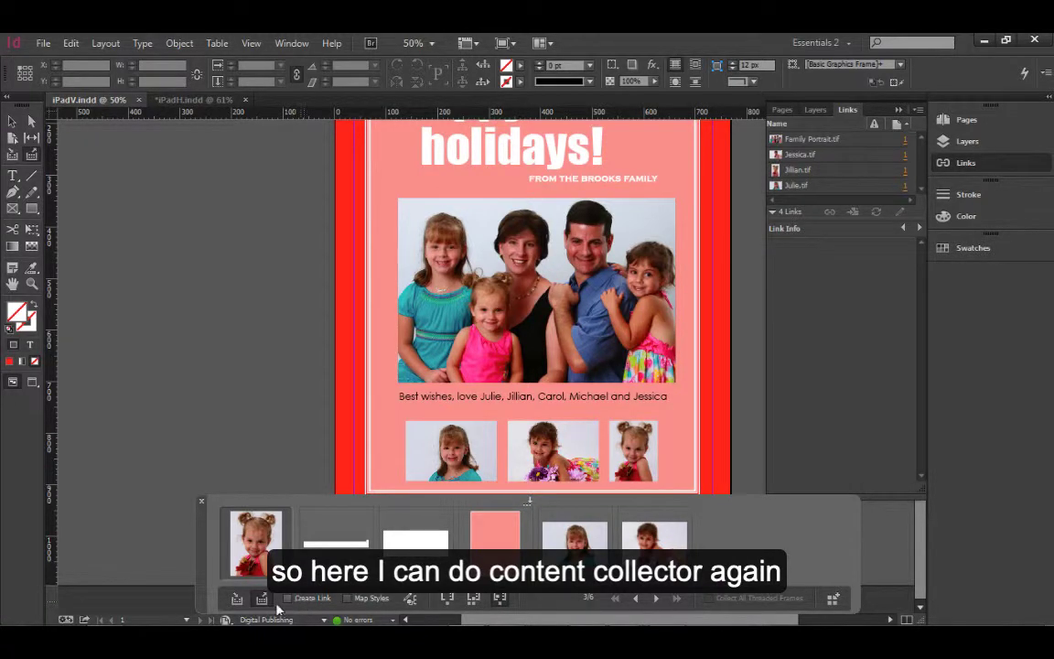
click(12, 155)
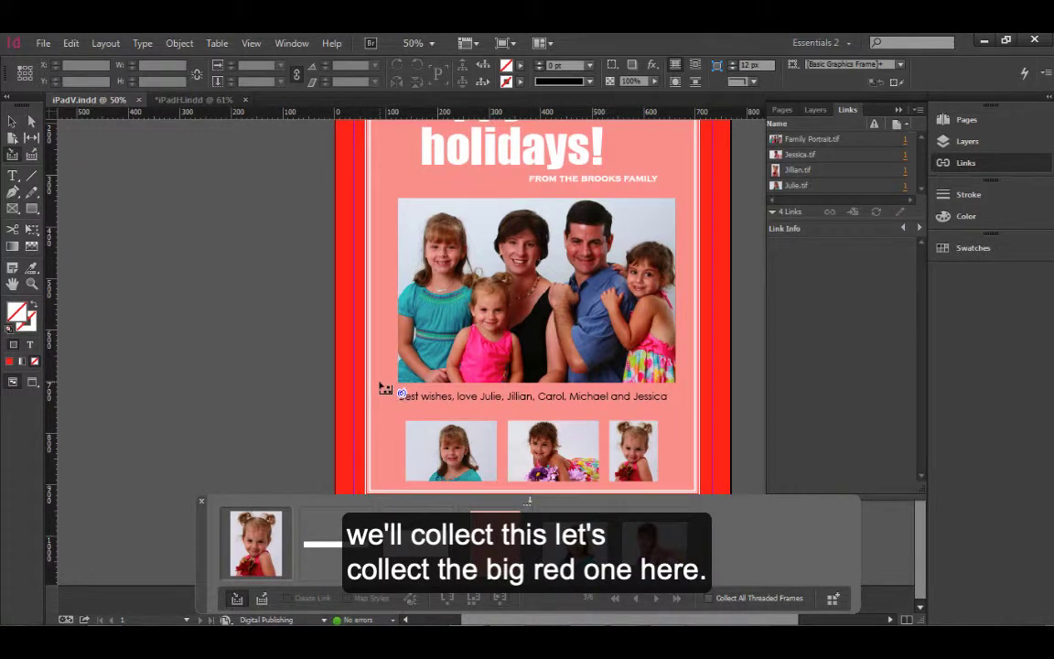
click(347, 369)
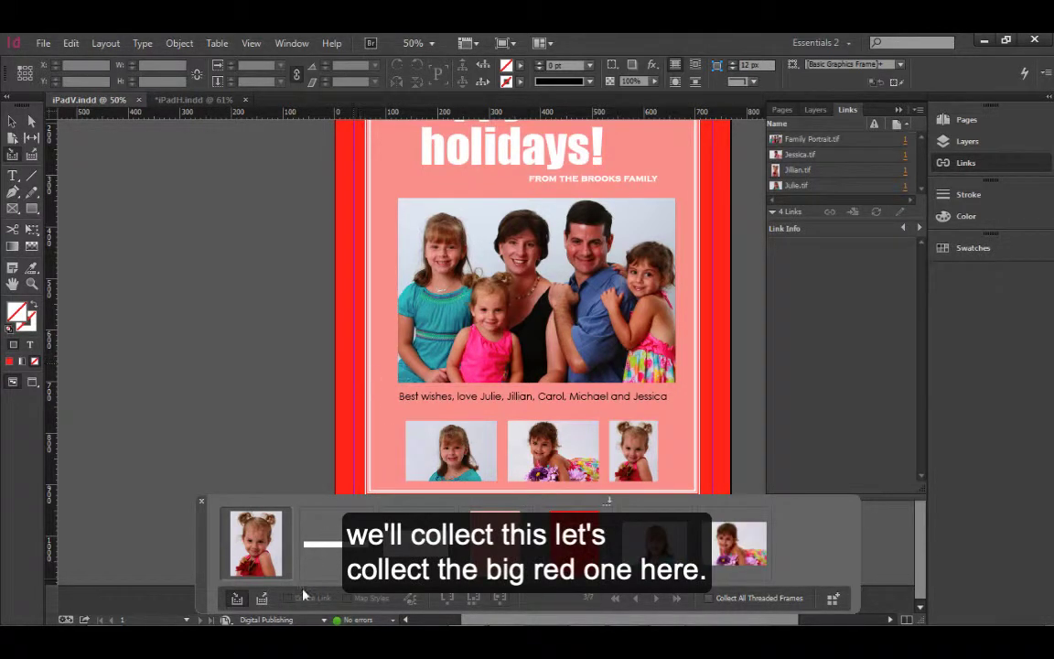
In iPadH.indd, enable Create Link for the Content Placer and place the red rectangle at full size at the margin corner, X 36 px, Y 36 px.
click(263, 600)
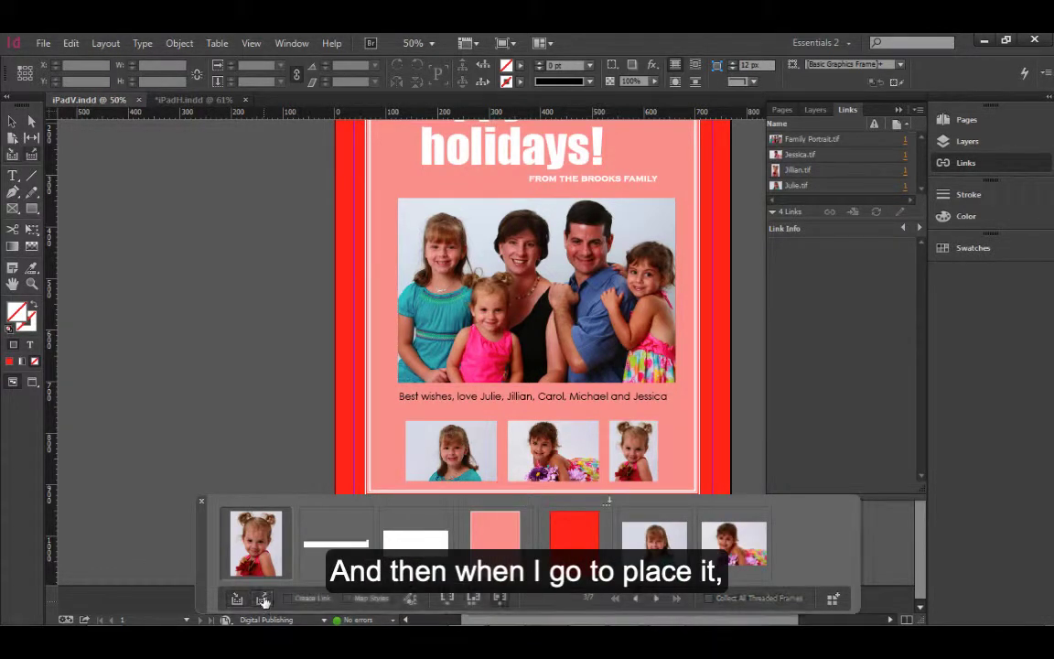
click(172, 95)
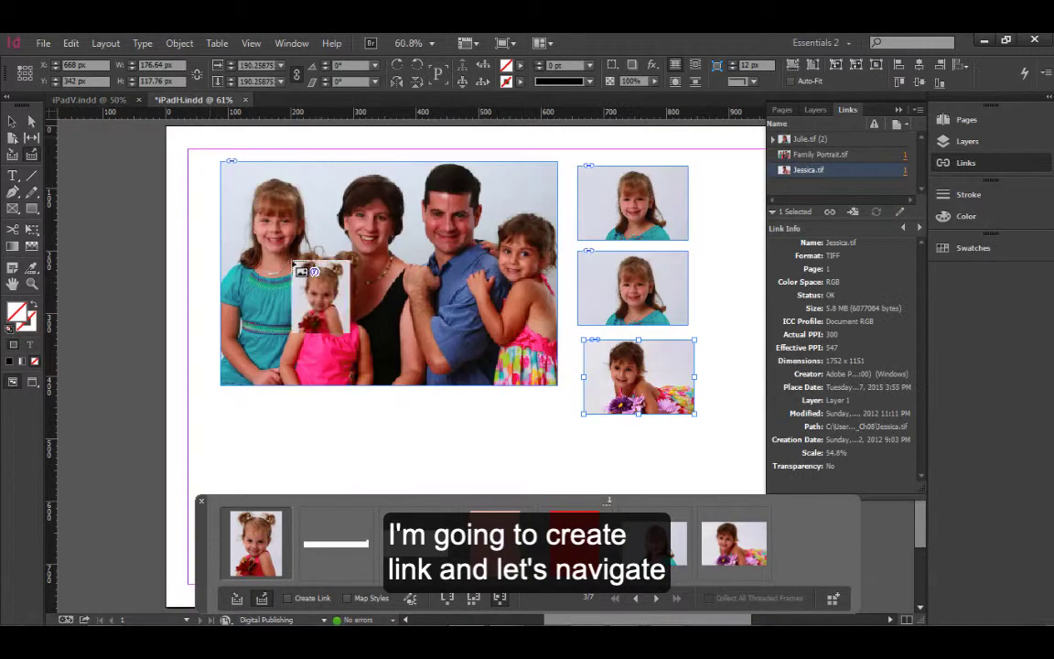
click(287, 598)
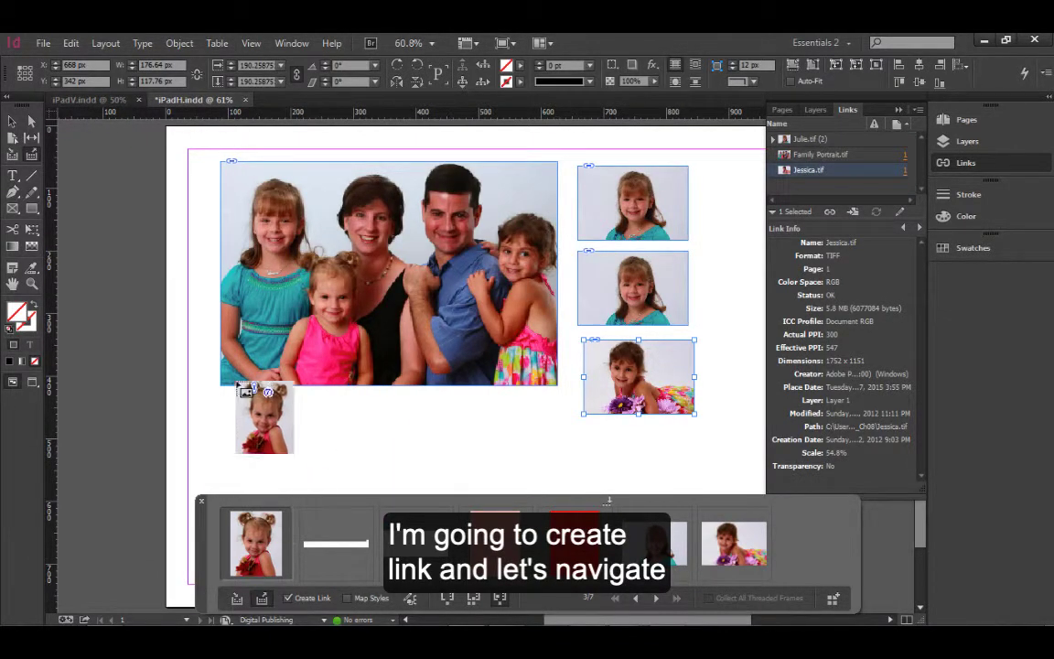
click(655, 599)
click(655, 599)
click(655, 598)
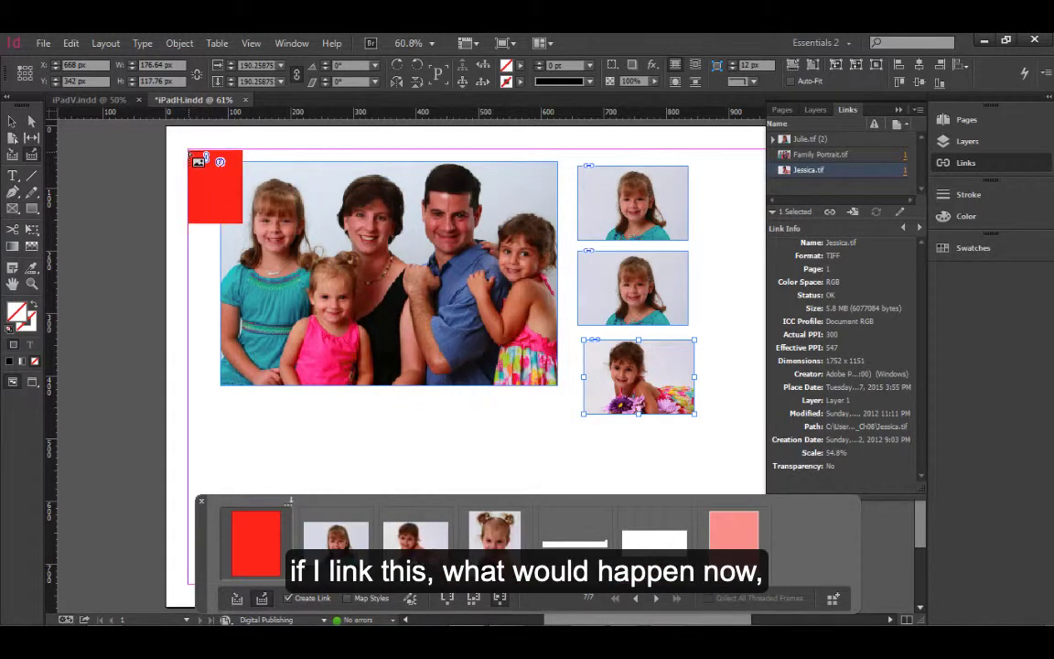
click(205, 158)
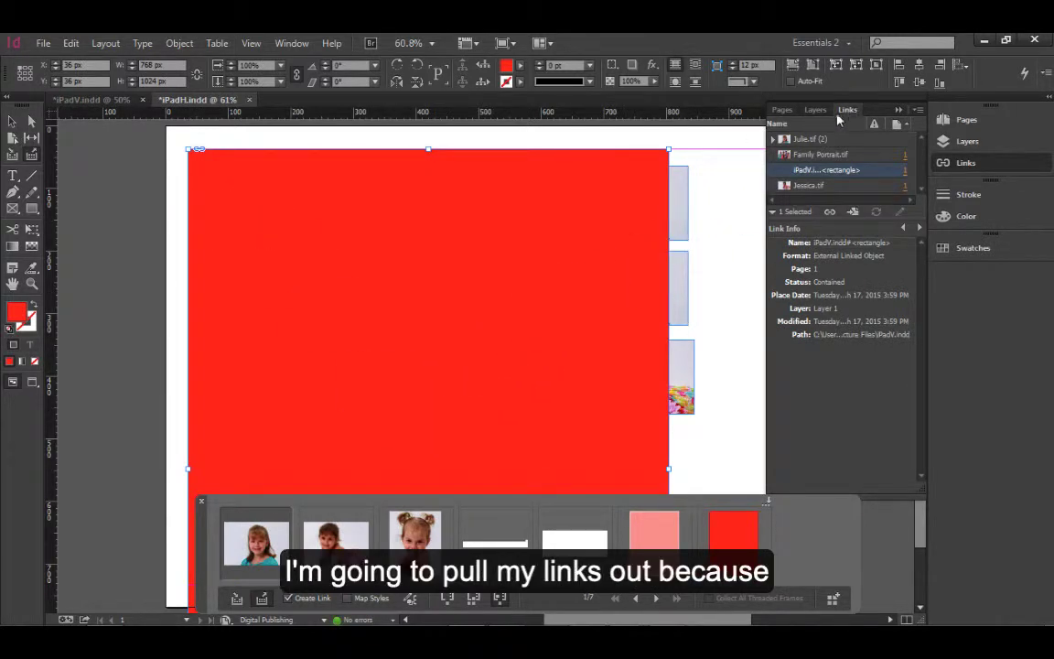
Float the Links panel, enlarge its link list and expand the entry for the photo placed twice to examine the links.
drag(847, 109, 788, 147)
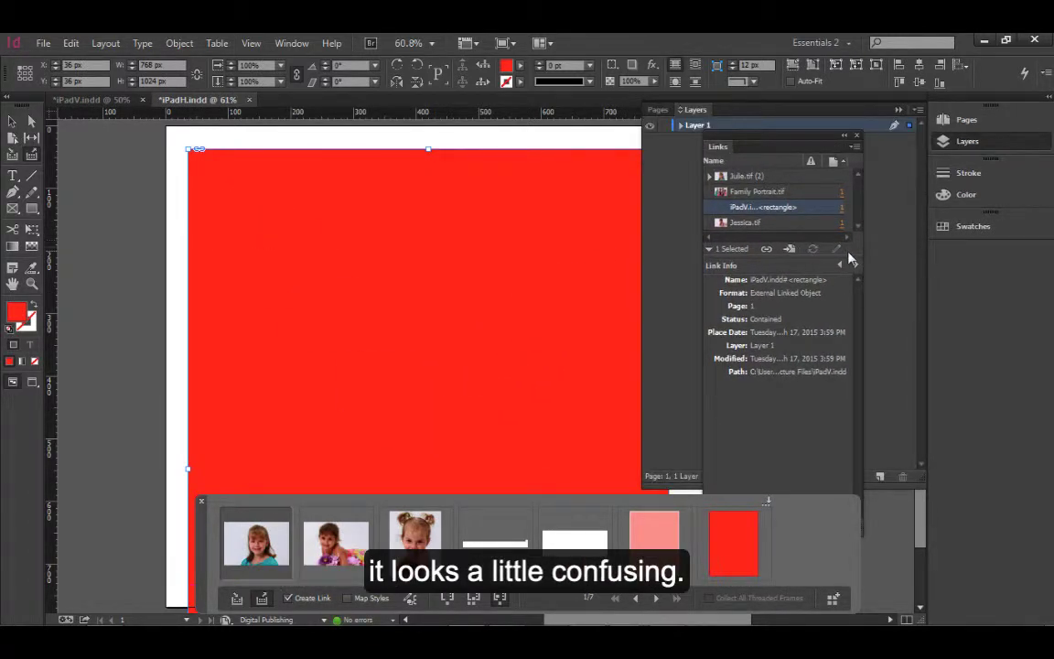
drag(850, 263, 850, 389)
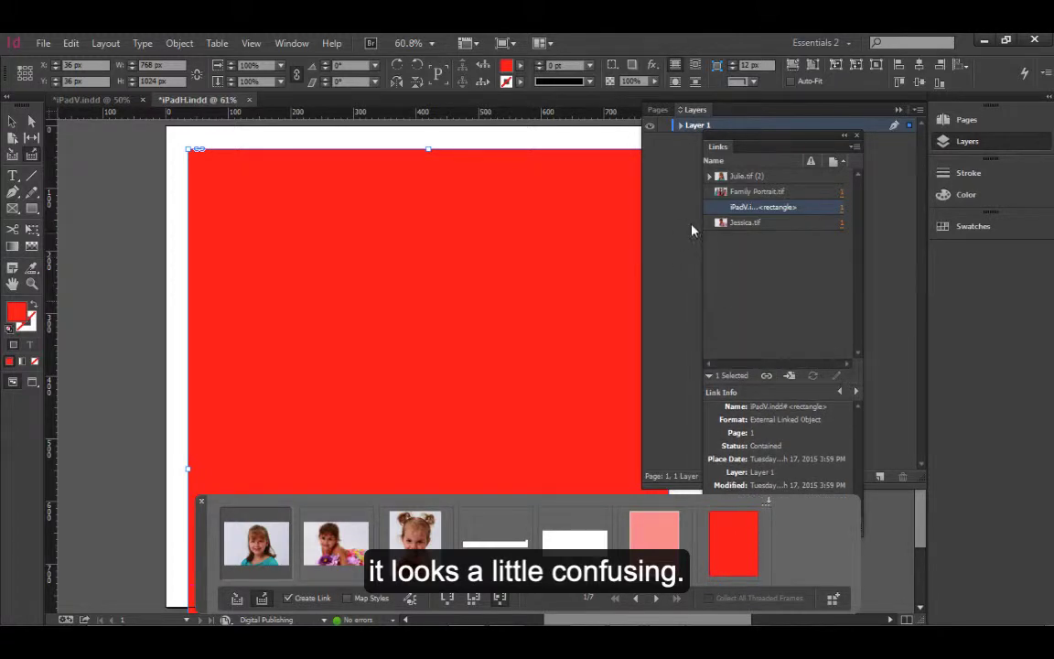
click(709, 177)
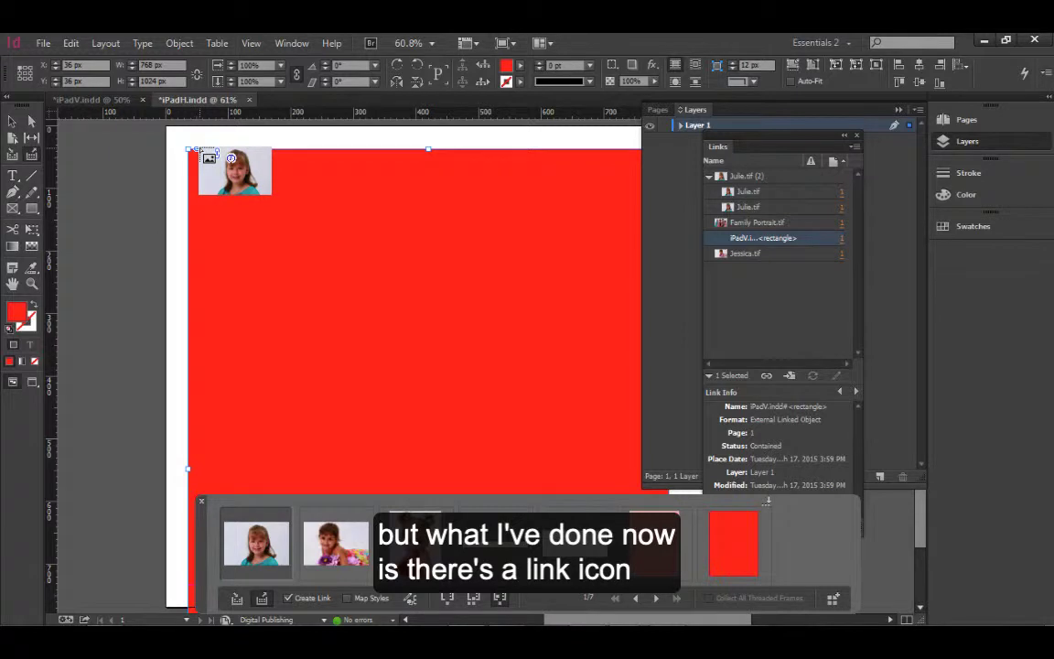
Leave placing, select the source red background in iPadV.indd, and delete the linked red rectangle from iPadH.indd.
click(91, 99)
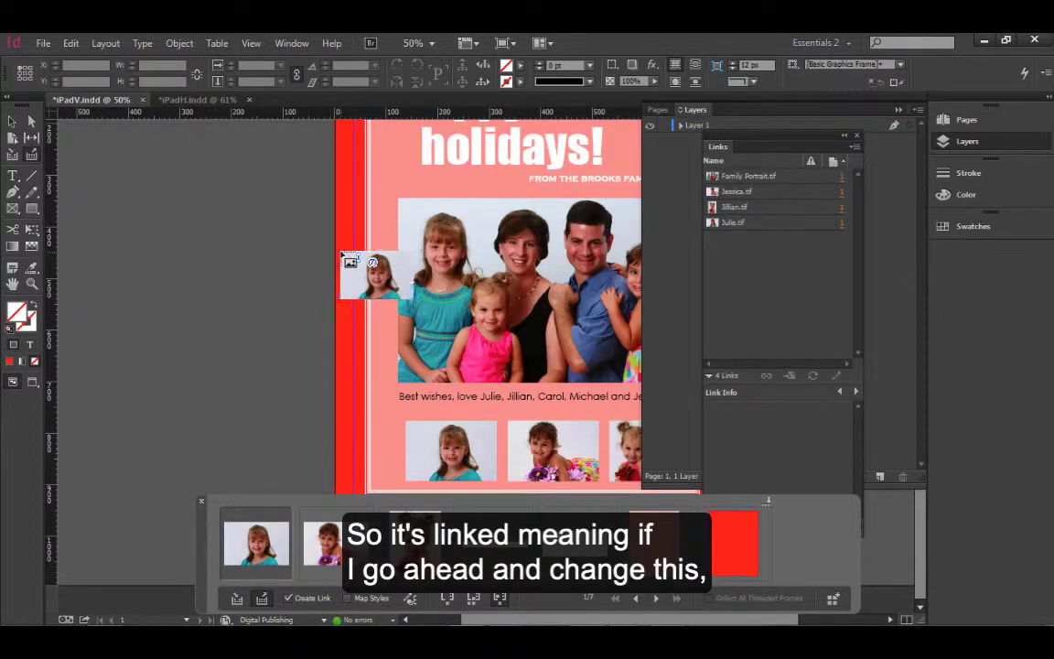
key(Escape)
click(347, 287)
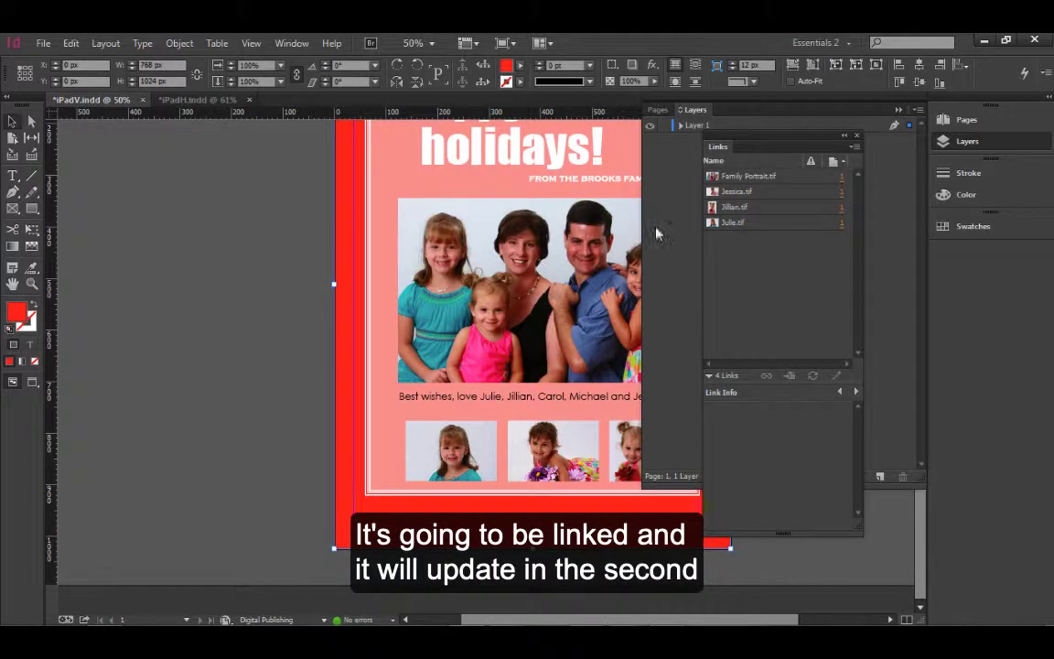
click(194, 99)
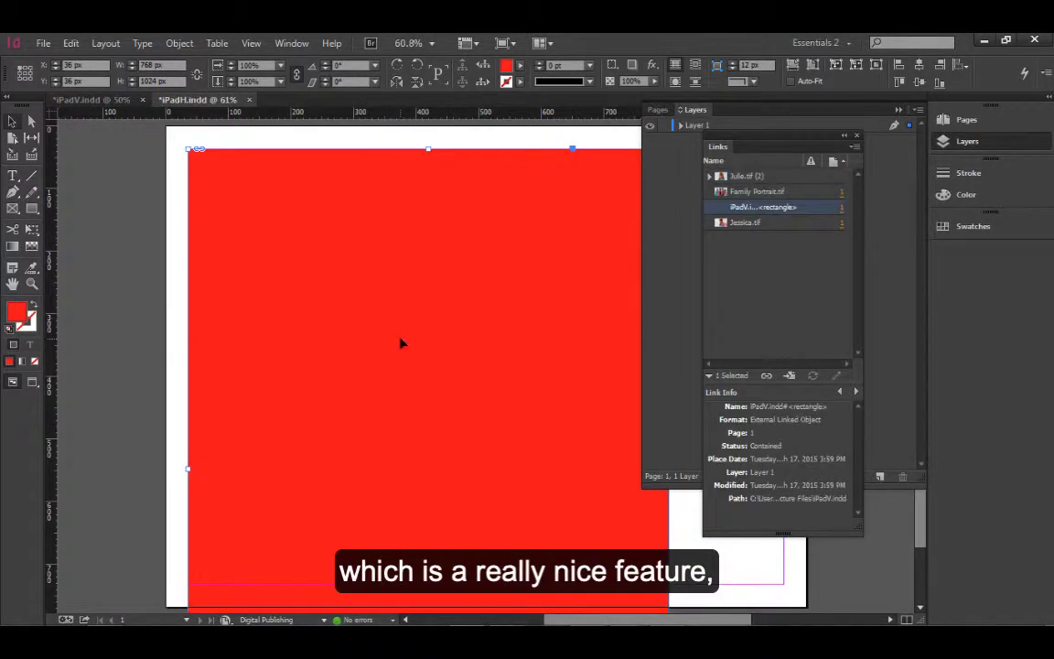
key(Delete)
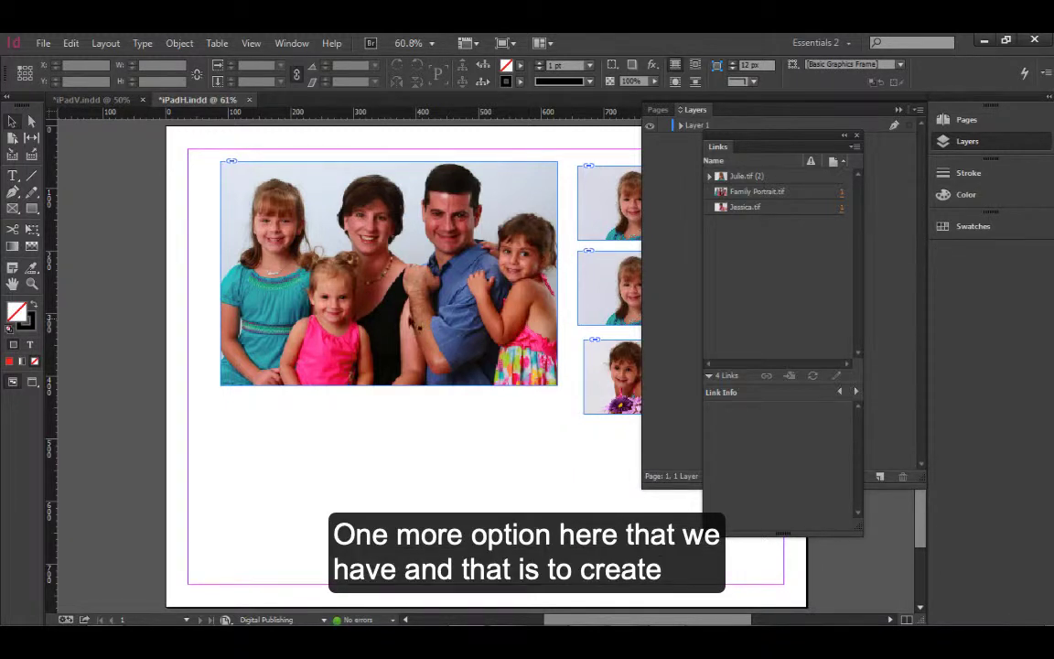
Switch to iPadV.indd, move the floating Links panel out of the way, collapse Layers and display the document's pages.
click(78, 99)
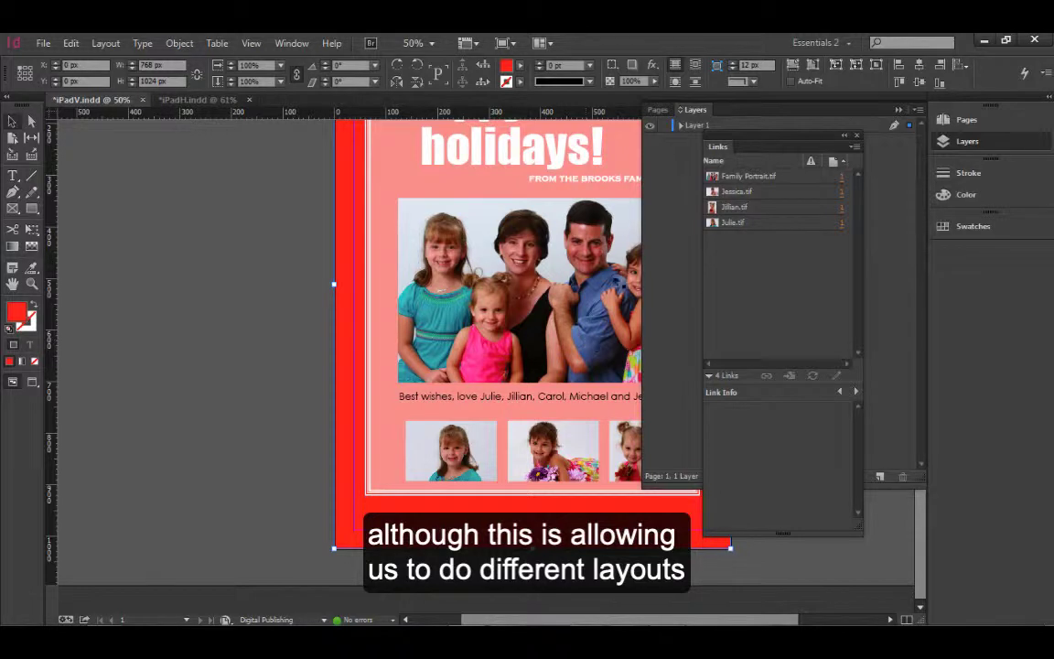
drag(784, 139, 920, 144)
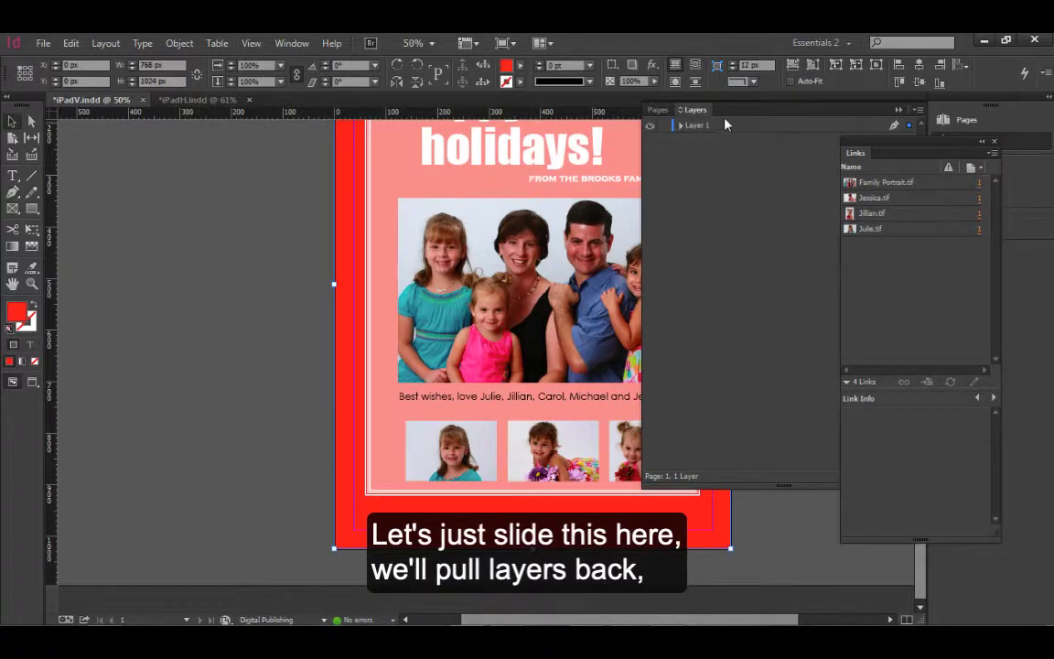
click(899, 109)
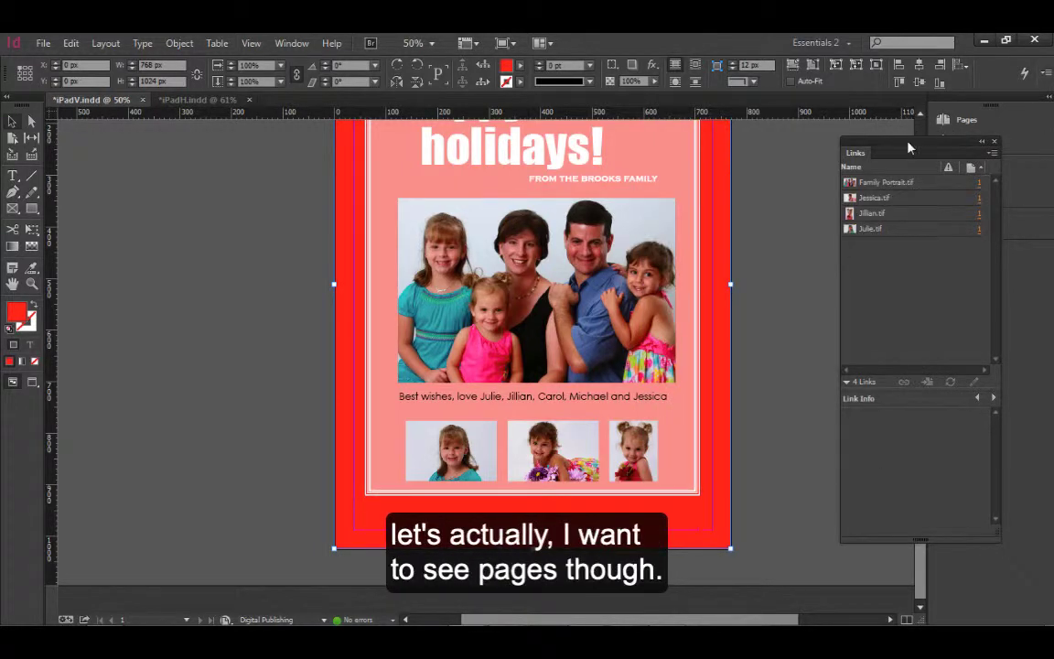
drag(910, 147, 792, 152)
click(961, 120)
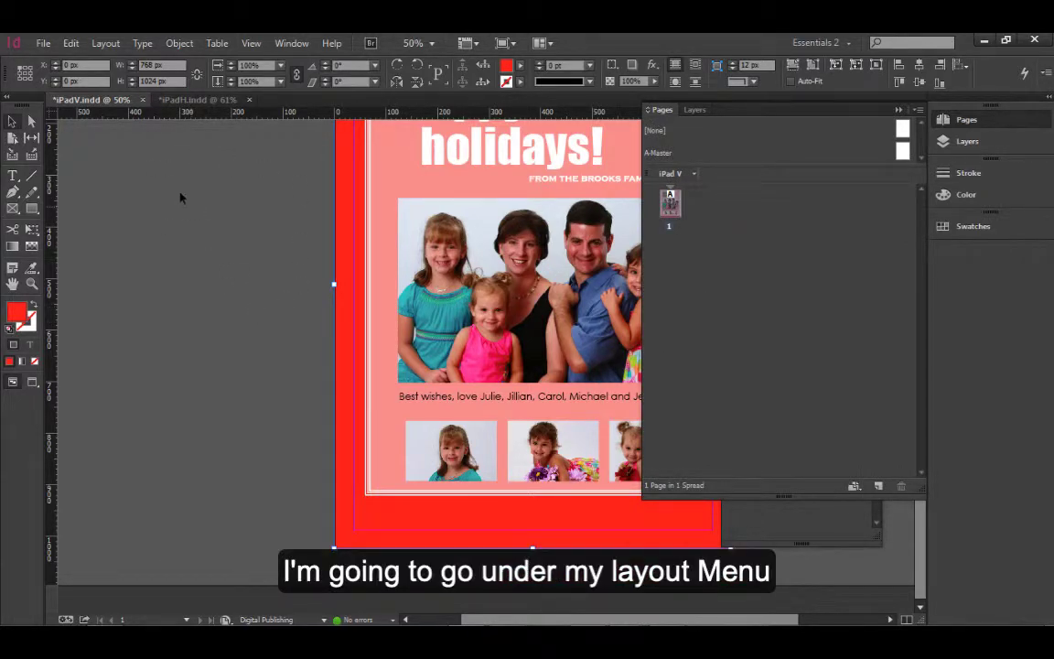
Create an alternate layout named iPad H from iPad V, 1024 × 768 px landscape, with the liquid page rule Preserve Existing.
click(105, 44)
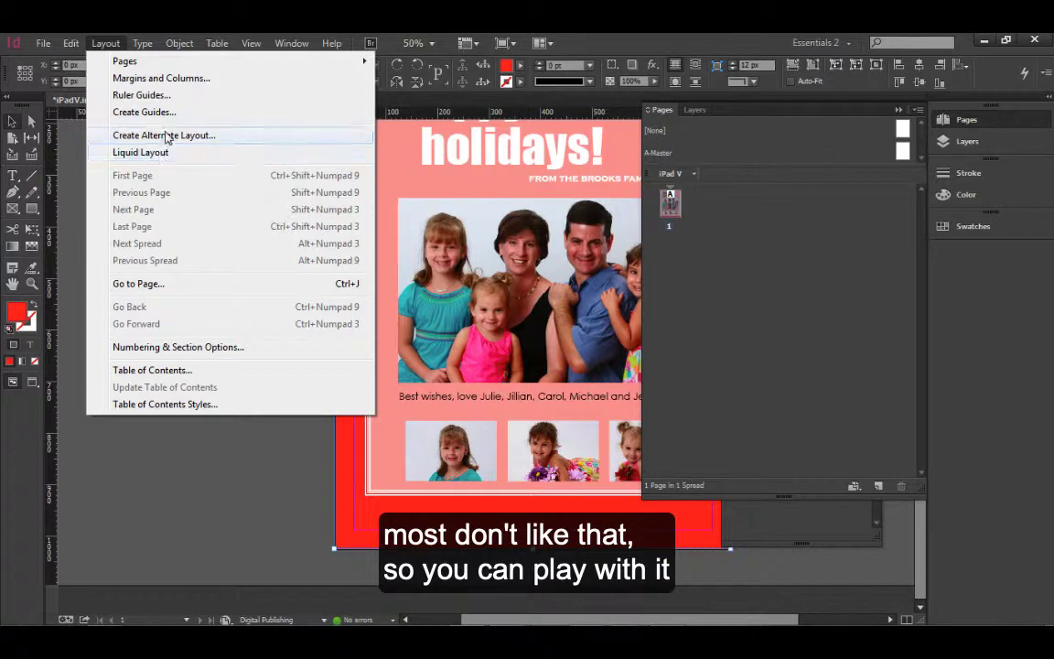
click(176, 137)
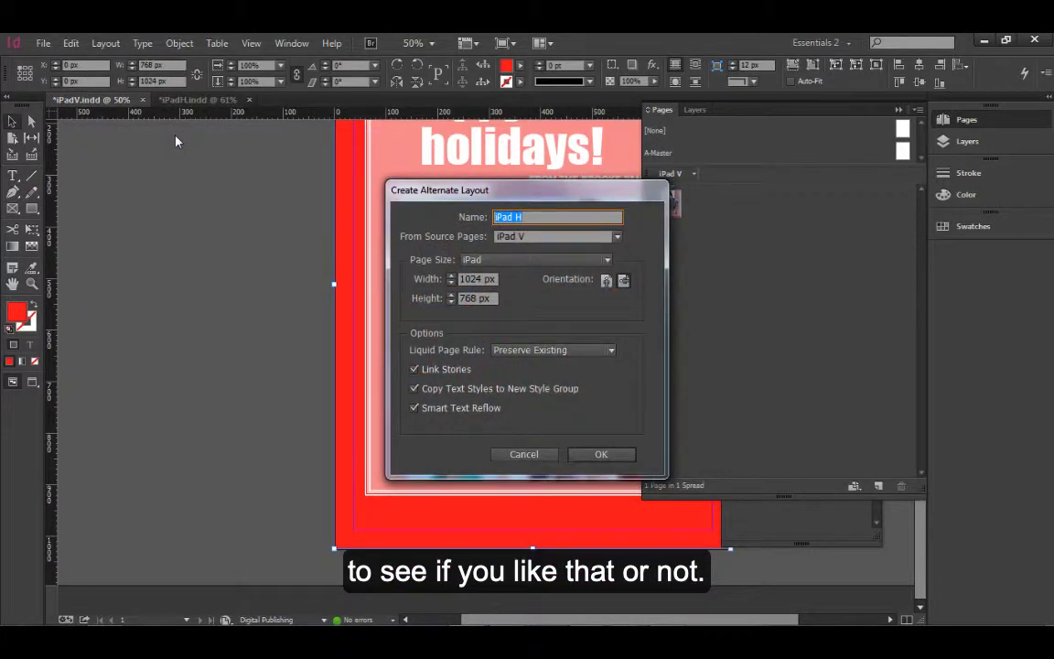
drag(438, 194, 124, 139)
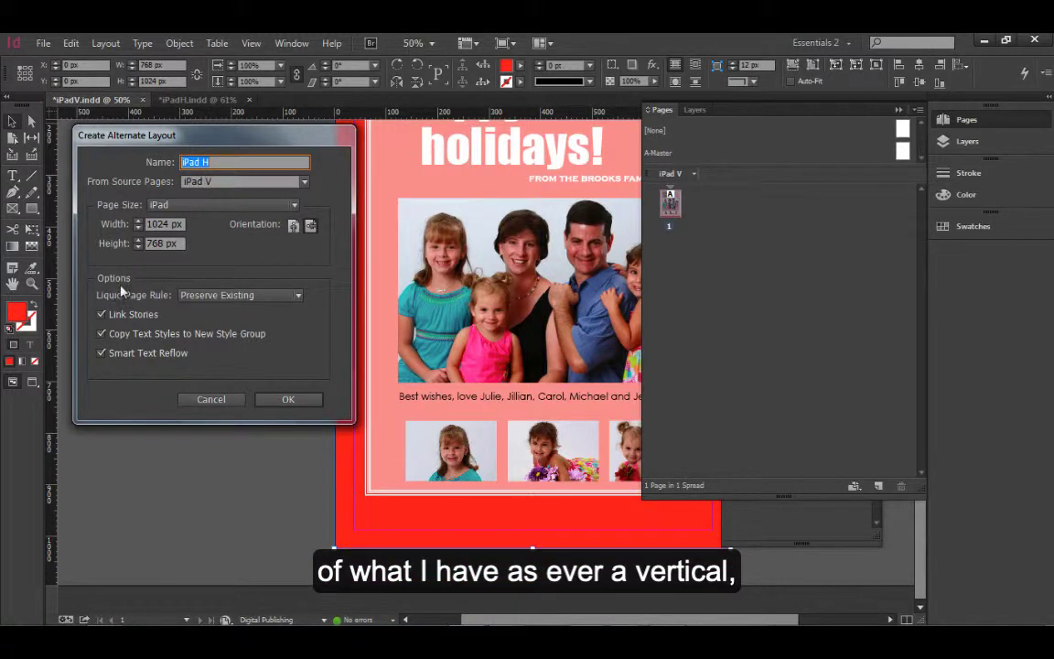
click(283, 399)
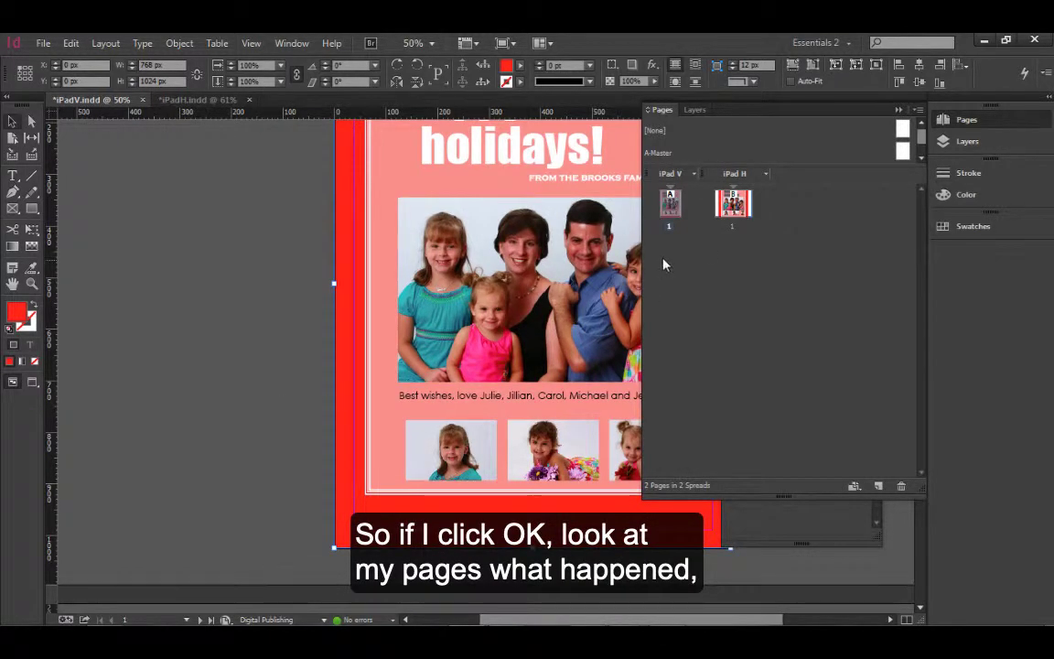
View the iPad V page and the new iPad H page in turn, and select the red background frame on iPad H.
double_click(671, 207)
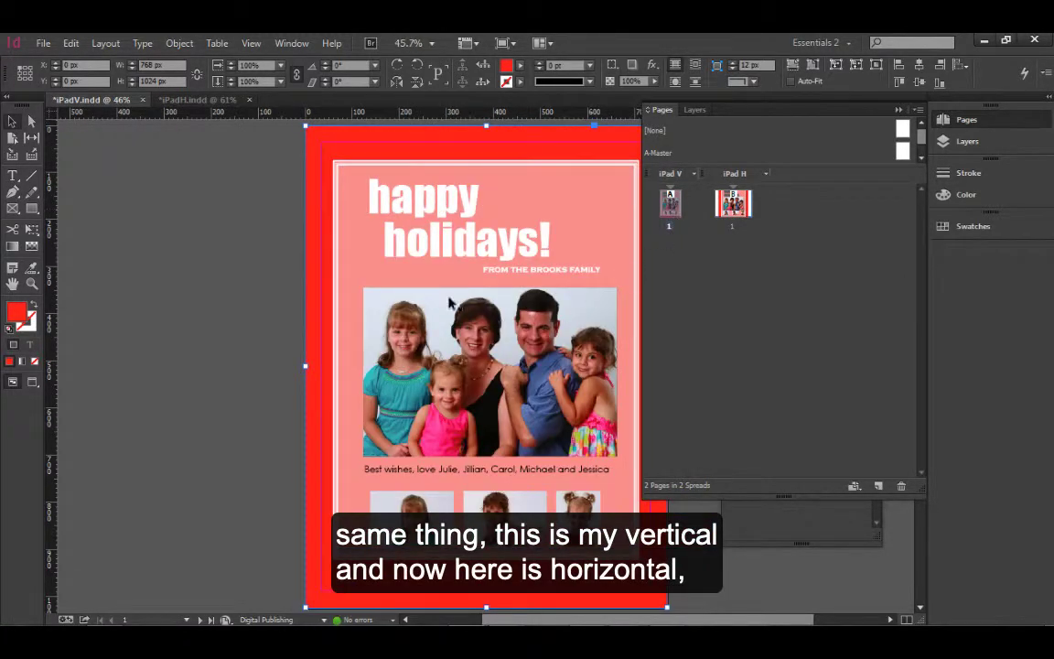
double_click(731, 212)
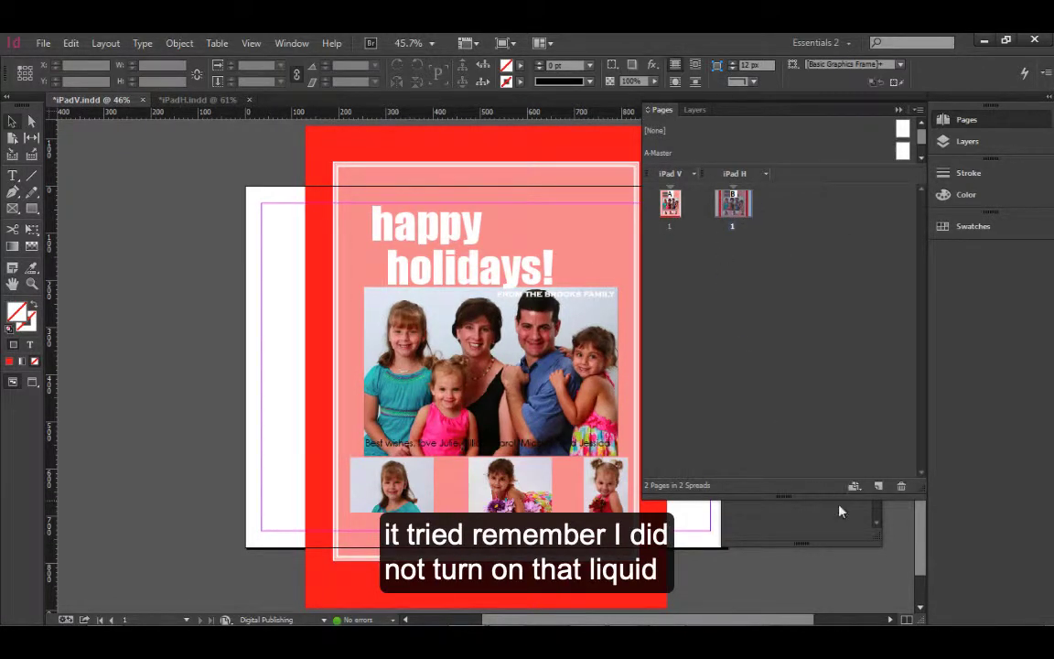
scroll(817, 621, right, 3)
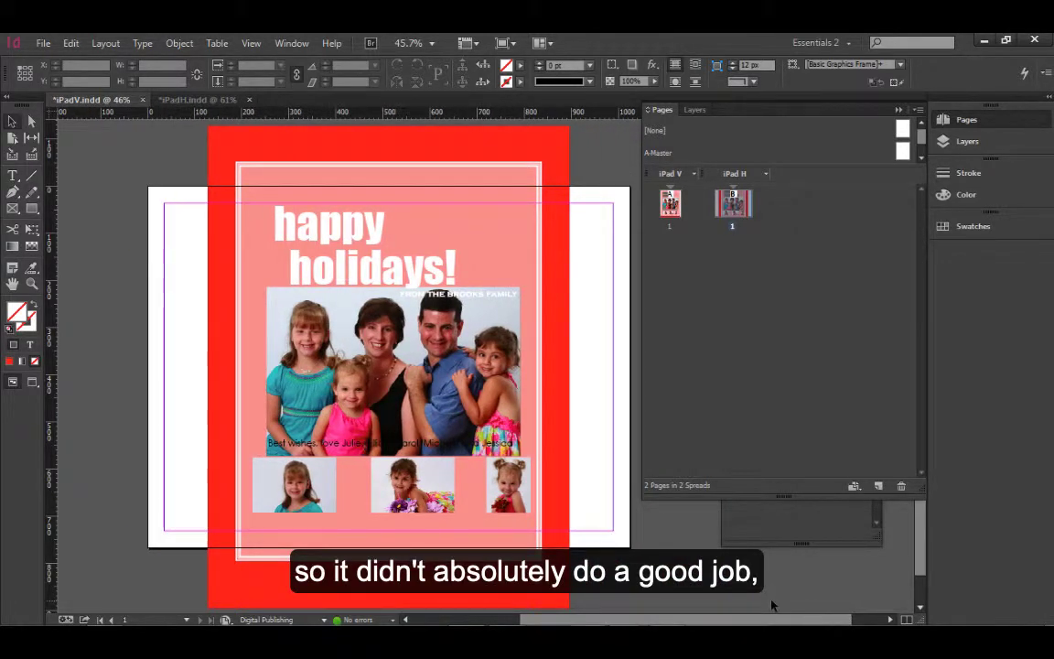
click(543, 599)
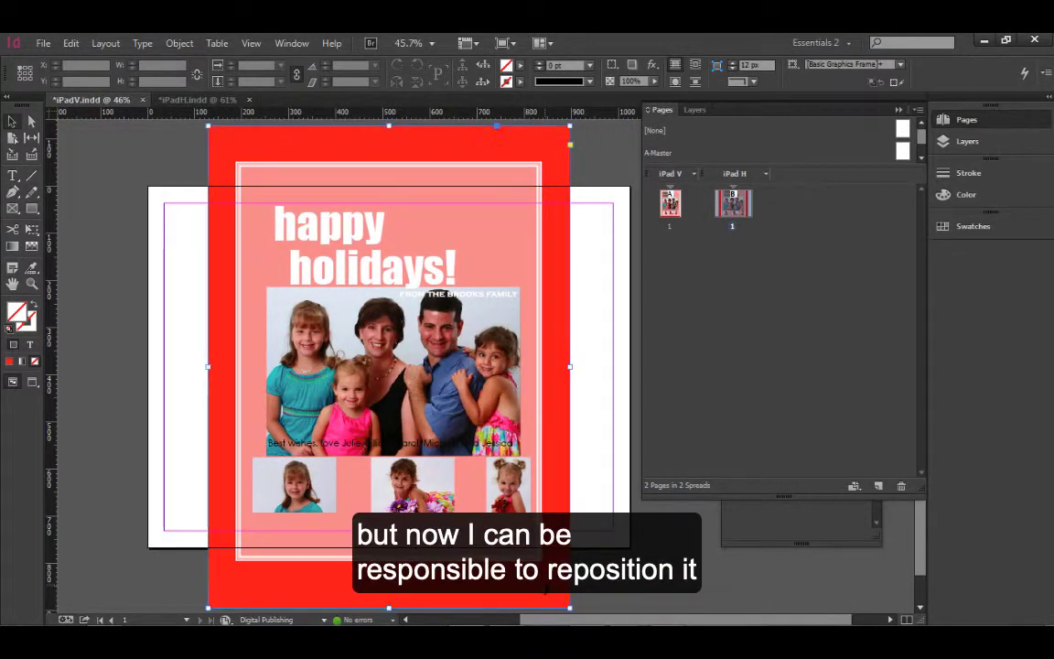